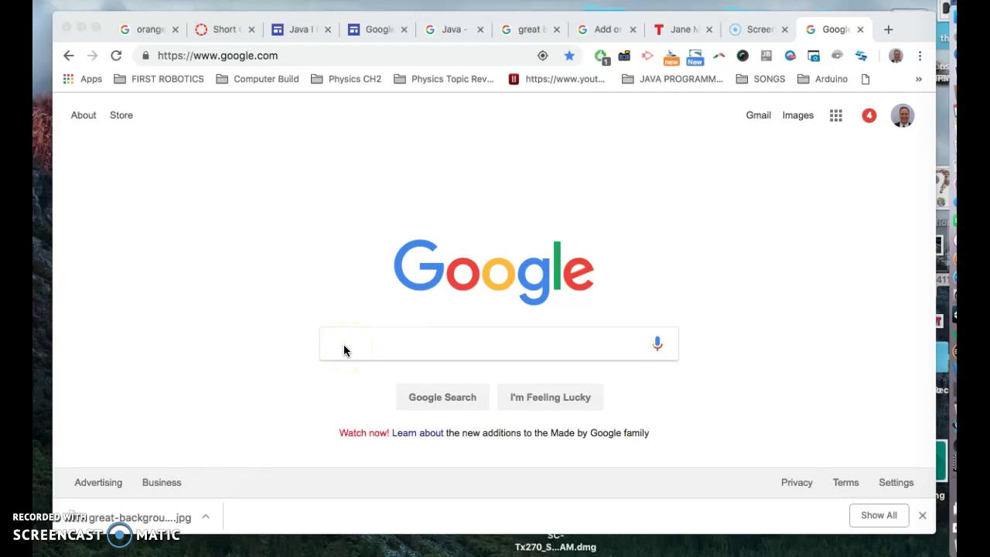
Search Google for "google site" and open the Google Sites result.
left_click(341, 350)
type("googl")
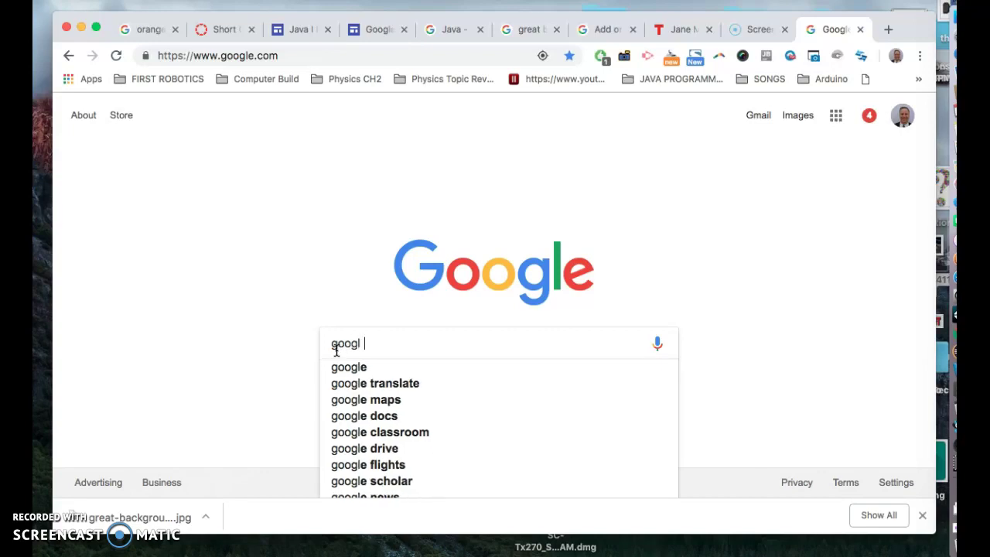
type("e site")
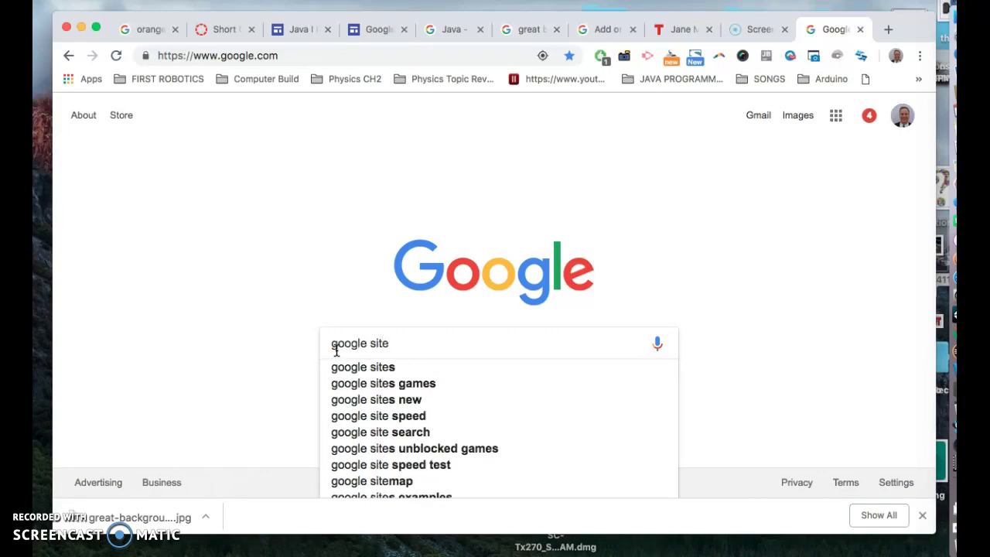
key("Return")
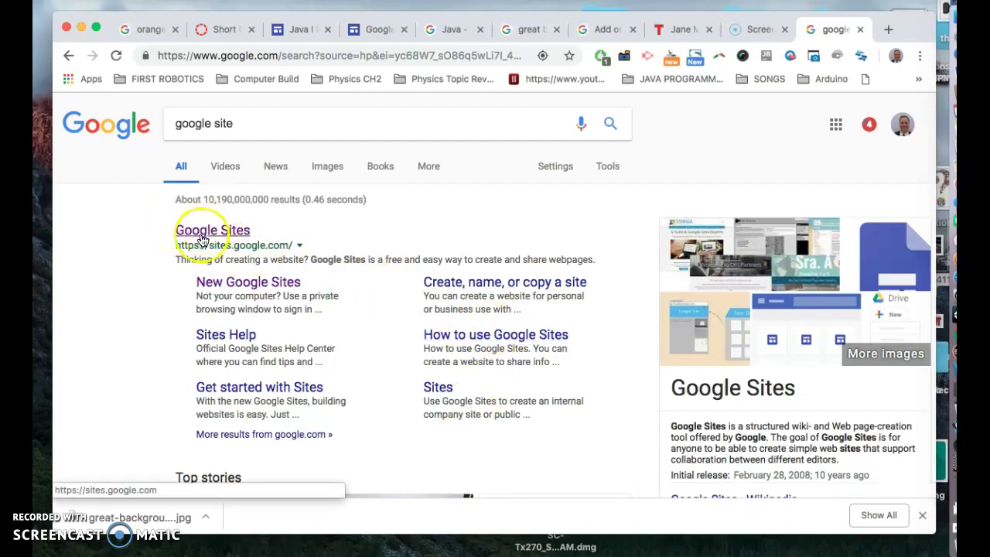
left_click(233, 231)
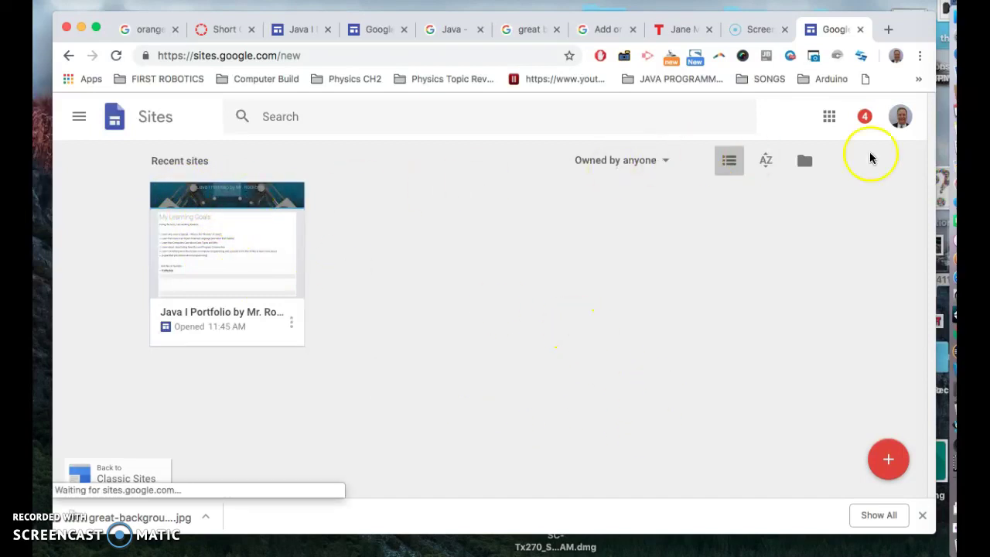
Switch Google Sites from the personal account to the St. Mark's School account.
left_click(901, 118)
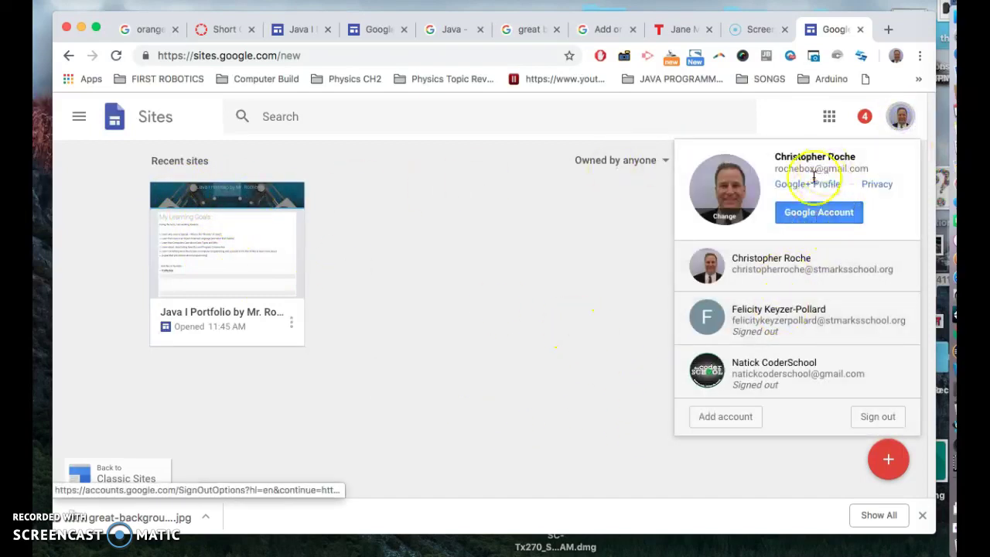
left_click(893, 118)
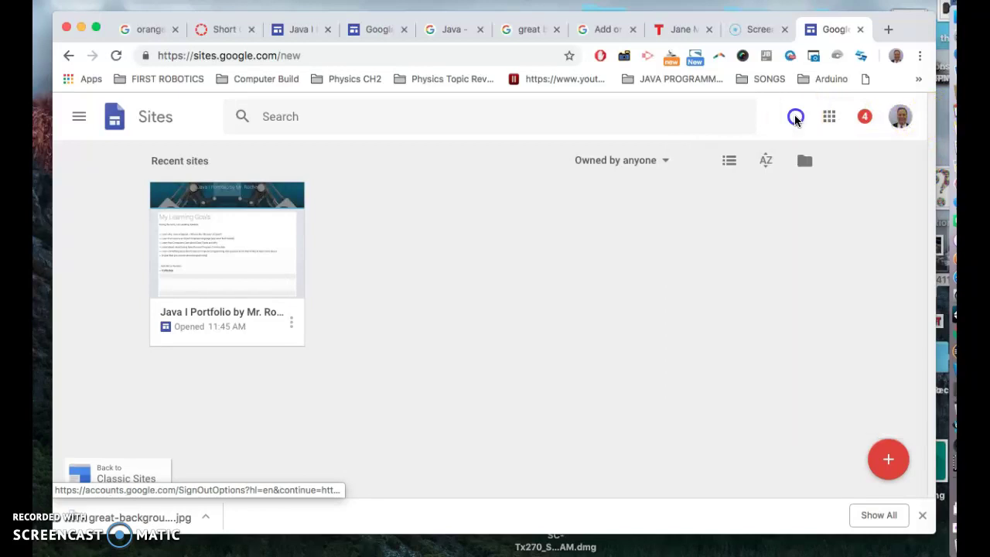
left_click(894, 124)
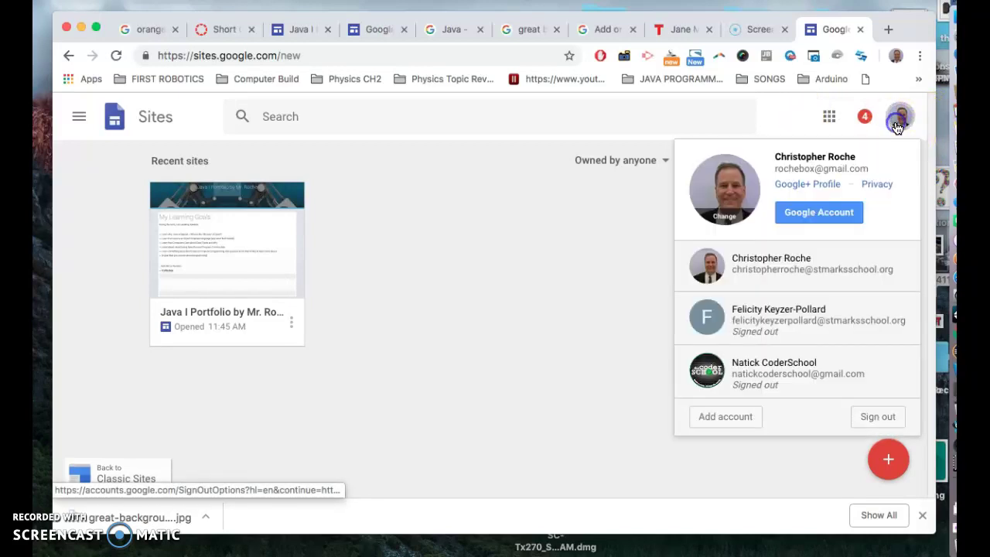
left_click(840, 271)
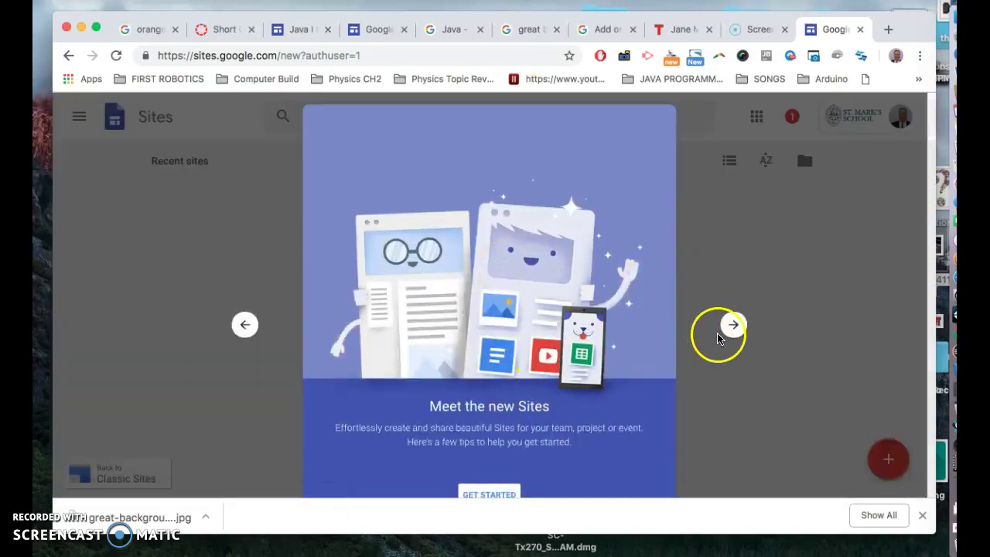
Page through the new Sites welcome slides, dismiss them and create a new blank site.
left_click(734, 326)
left_click(734, 325)
left_click(733, 325)
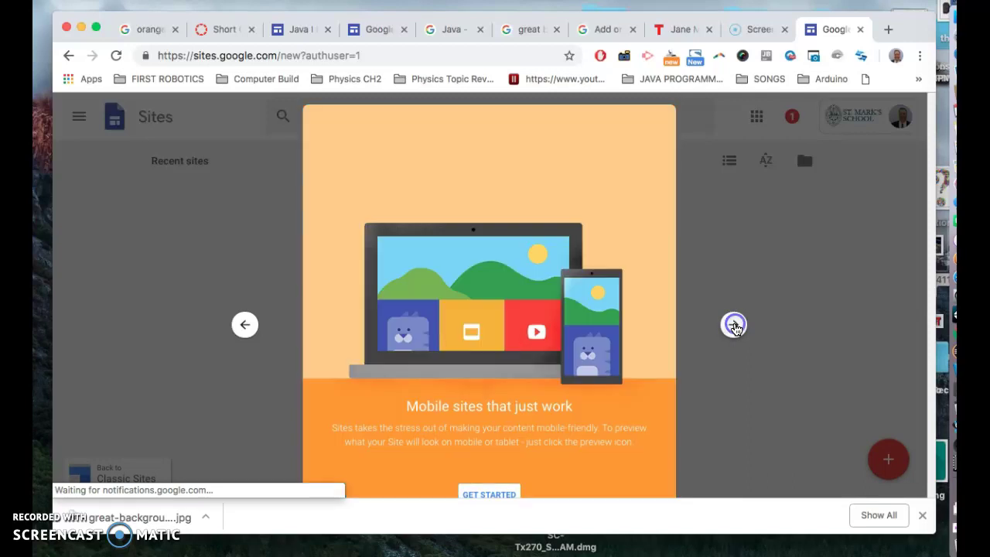
left_click(733, 326)
left_click(734, 326)
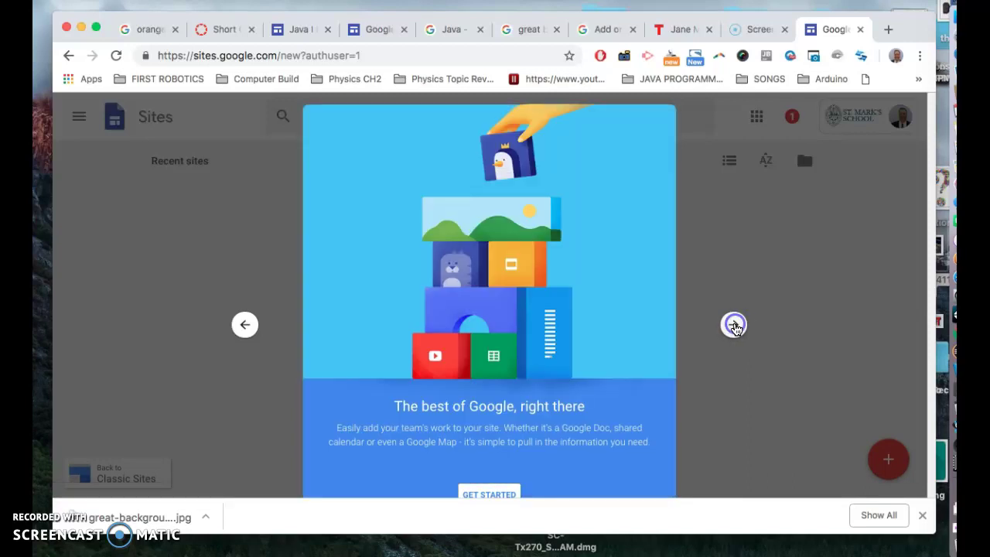
left_click(734, 325)
left_click(735, 327)
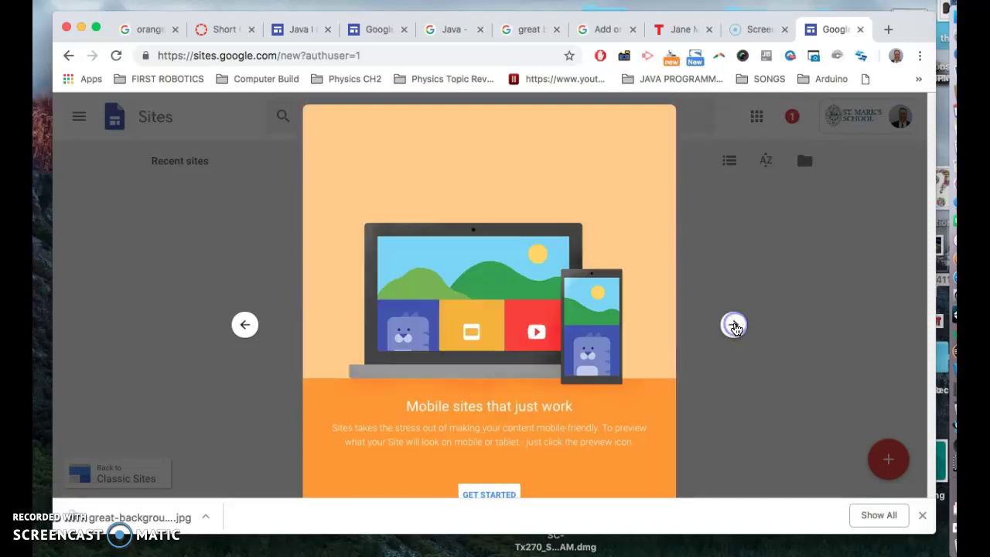
left_click(481, 494)
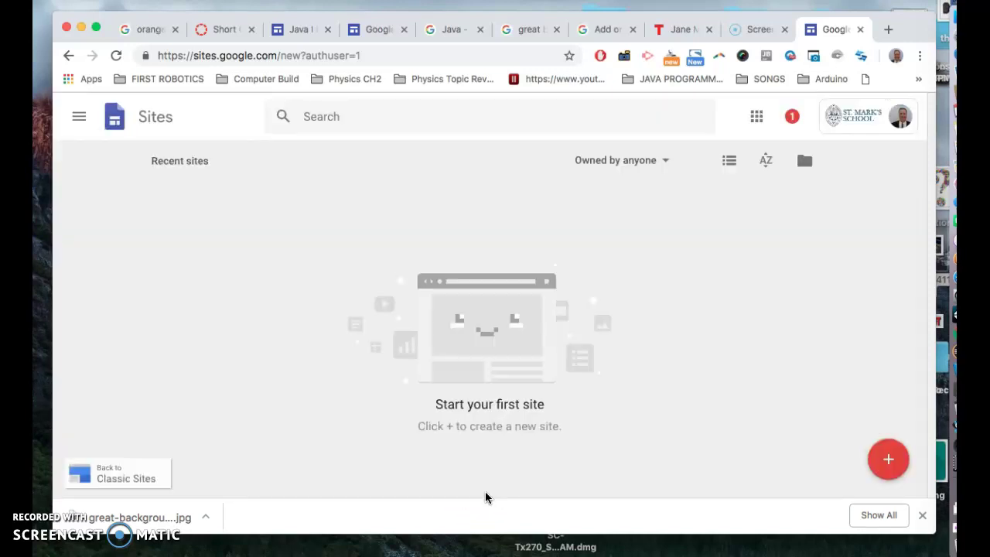
left_click(891, 460)
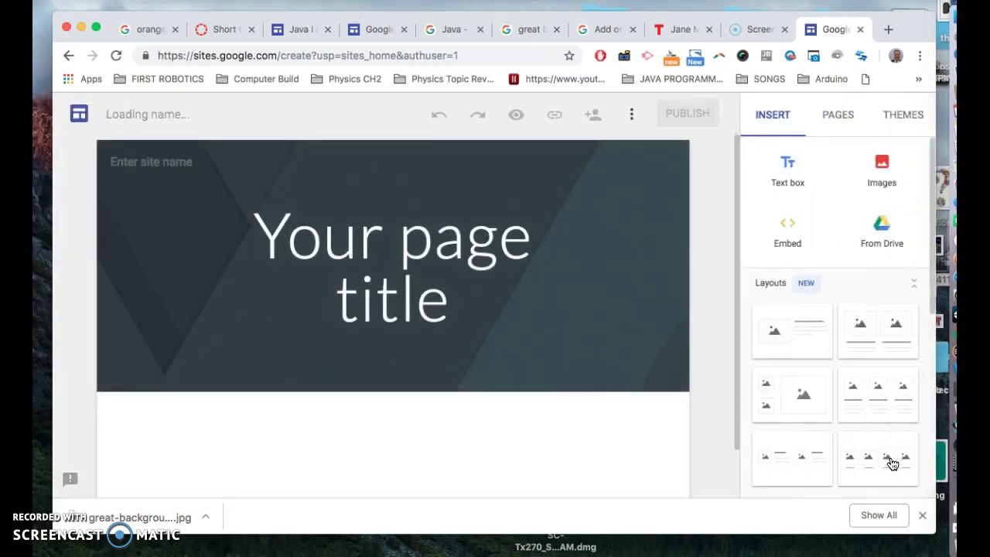
Clear the placeholder page title in the header and dismiss the guided tour tips.
left_click(452, 300)
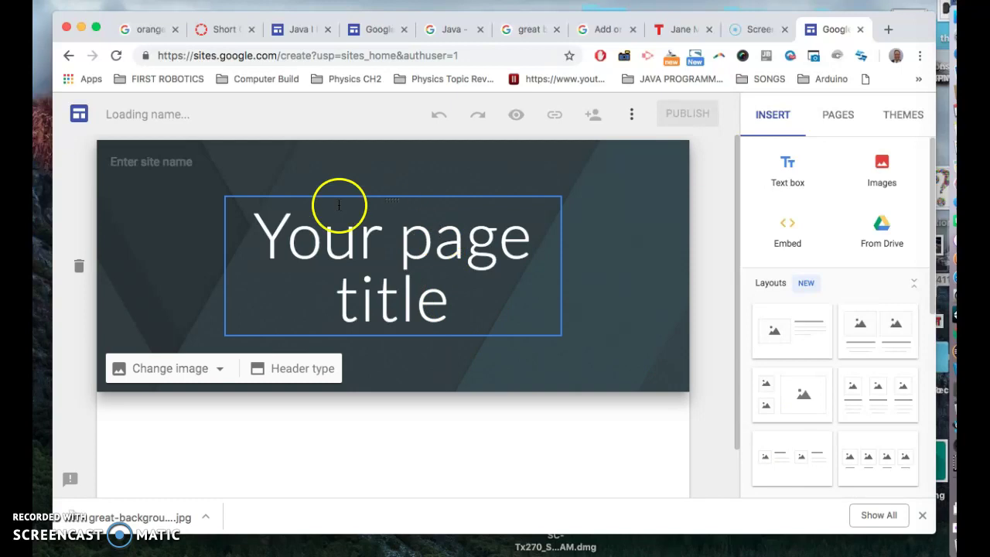
triple_click(435, 298)
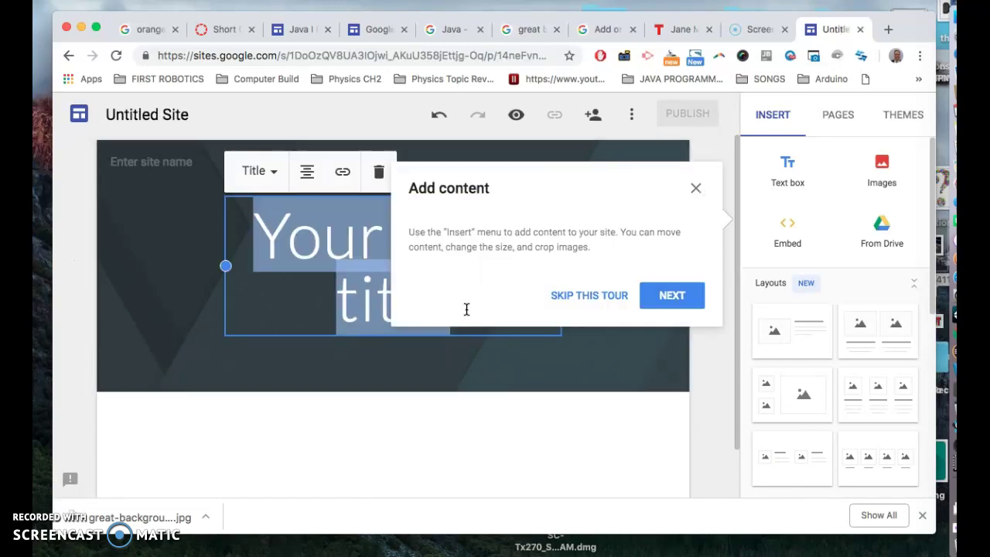
key("BackSpace")
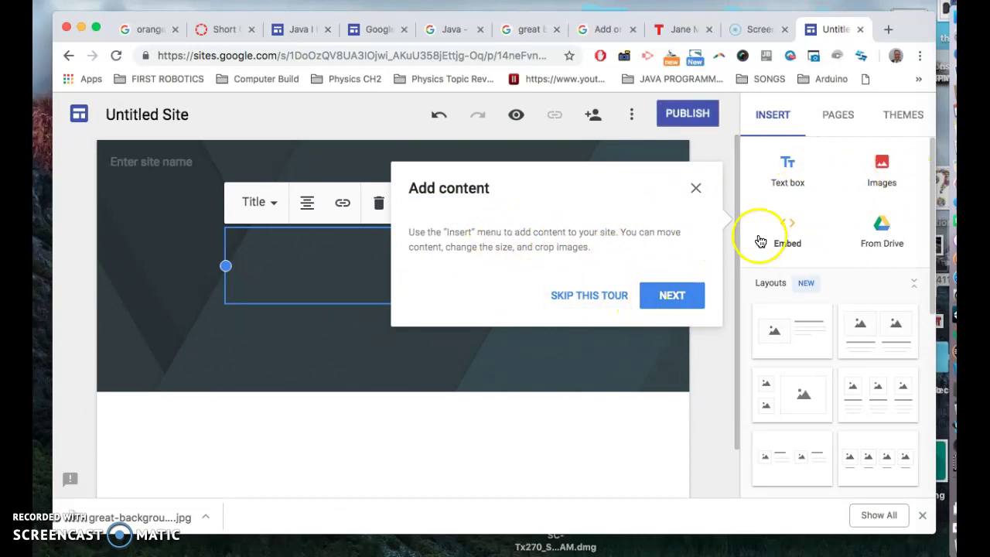
left_click(672, 294)
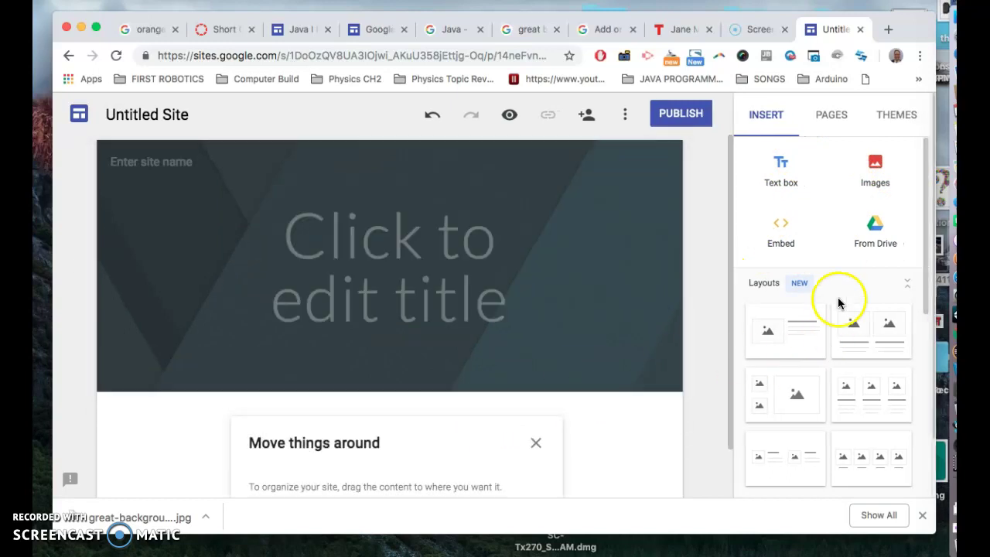
scroll(629, 487, "down", 2)
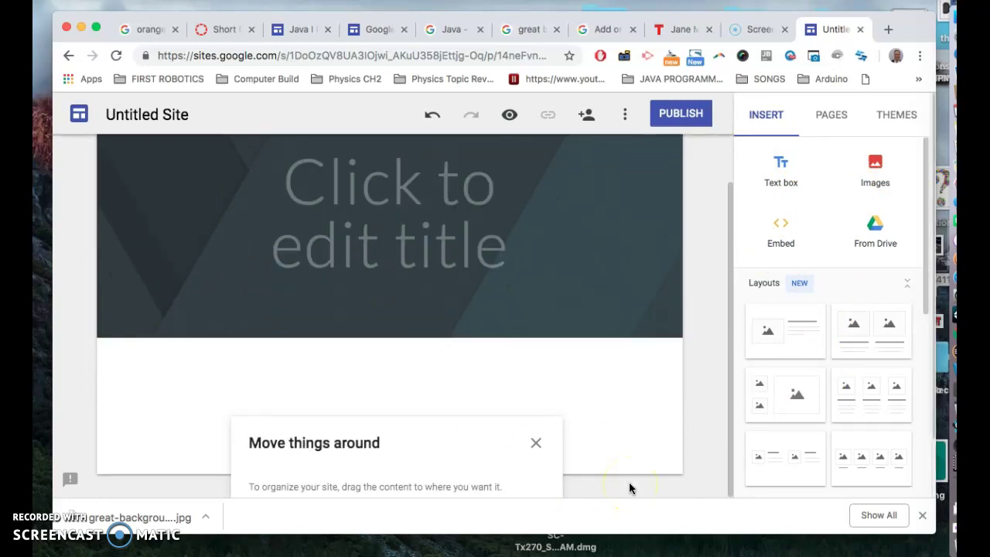
left_click(538, 447)
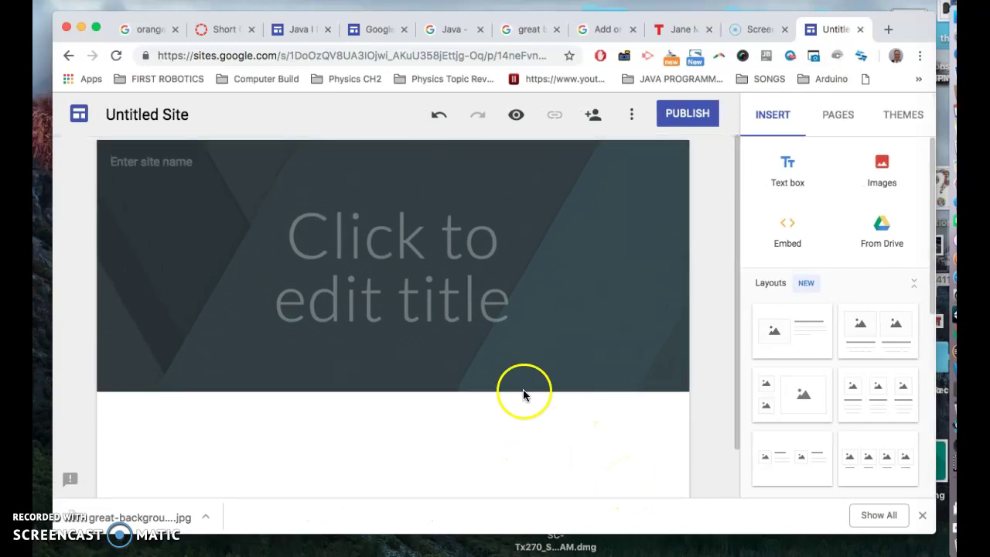
Enter the page title as "Java I Portfolio by" followed by the teacher's name.
left_click(450, 323)
left_click(514, 307)
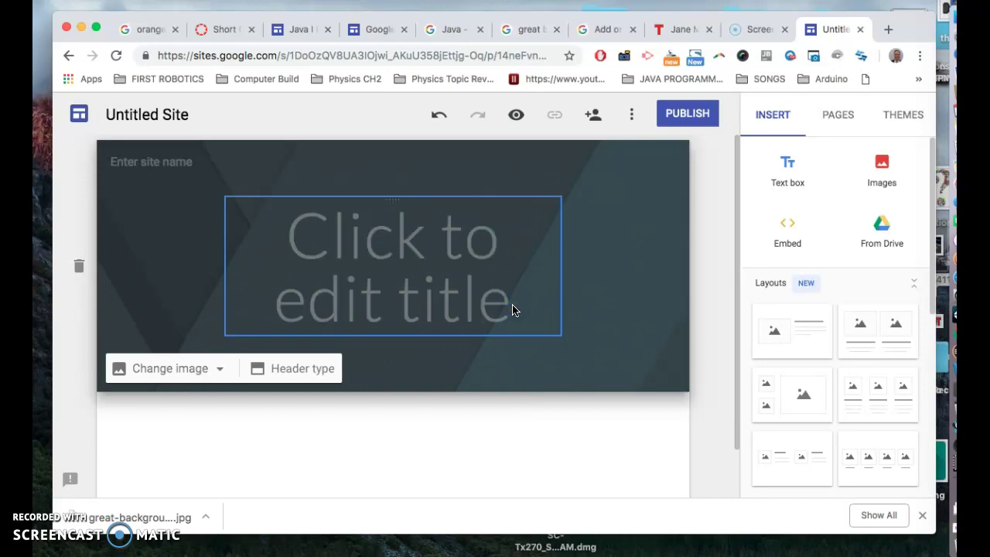
left_click(504, 244)
type("Java")
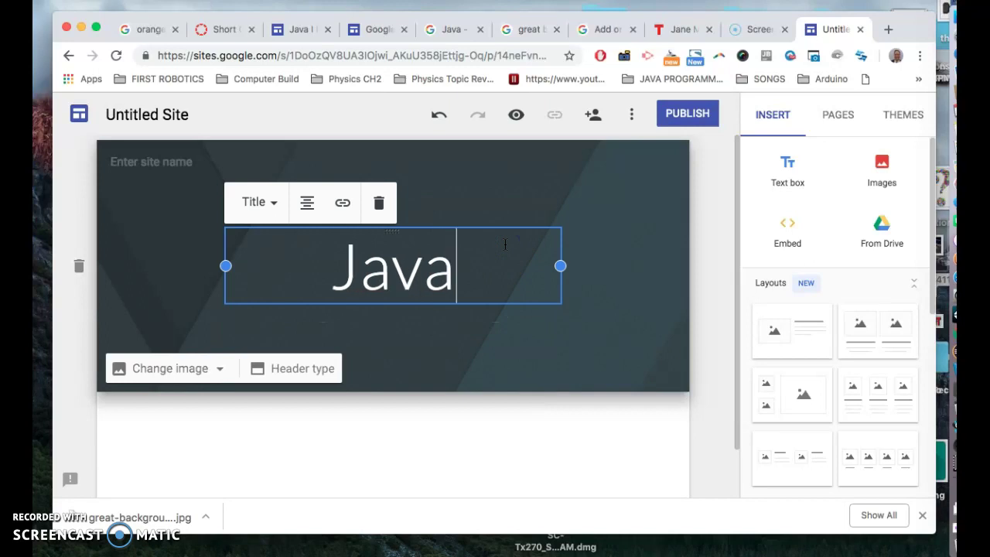
type(" I Por")
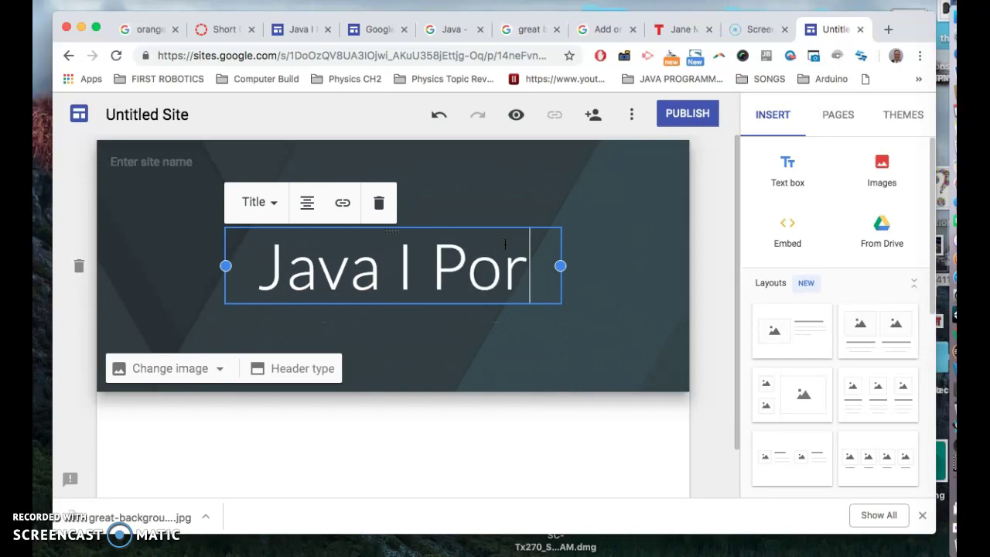
type("tfolio")
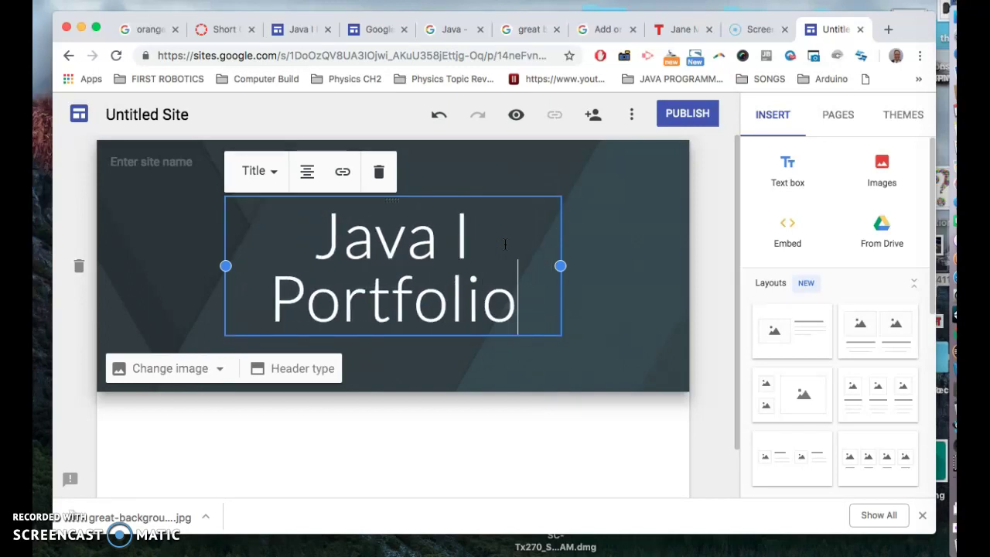
type(" bu")
key("BackSpace")
type("y")
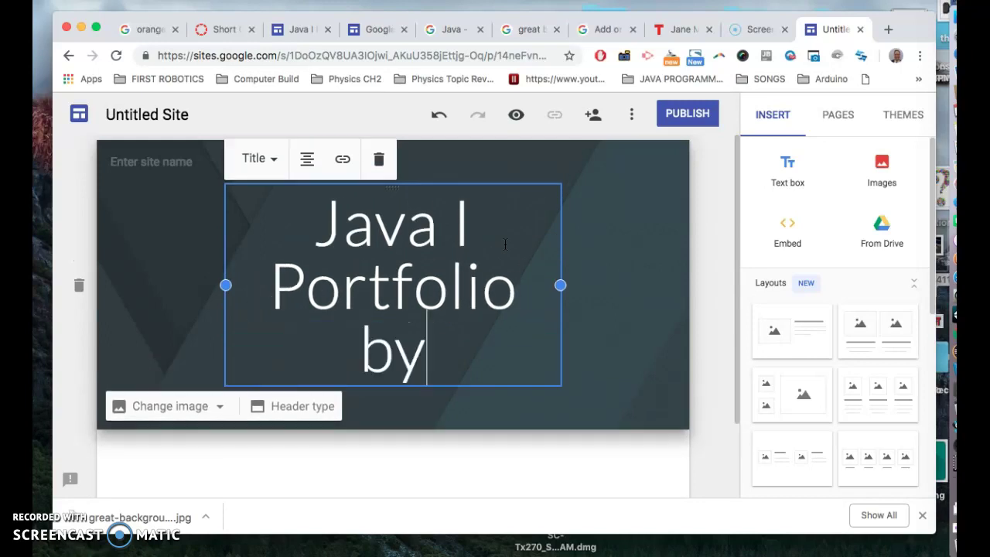
type(" Mr. Roche")
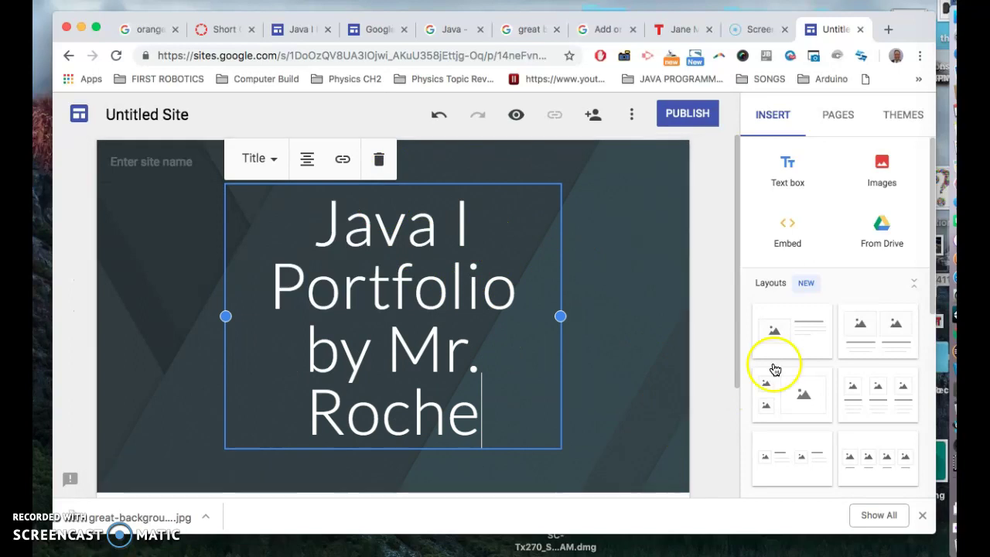
Try the Aristotle and Diplomat themes on the site and settle on the Vision theme.
left_click(906, 116)
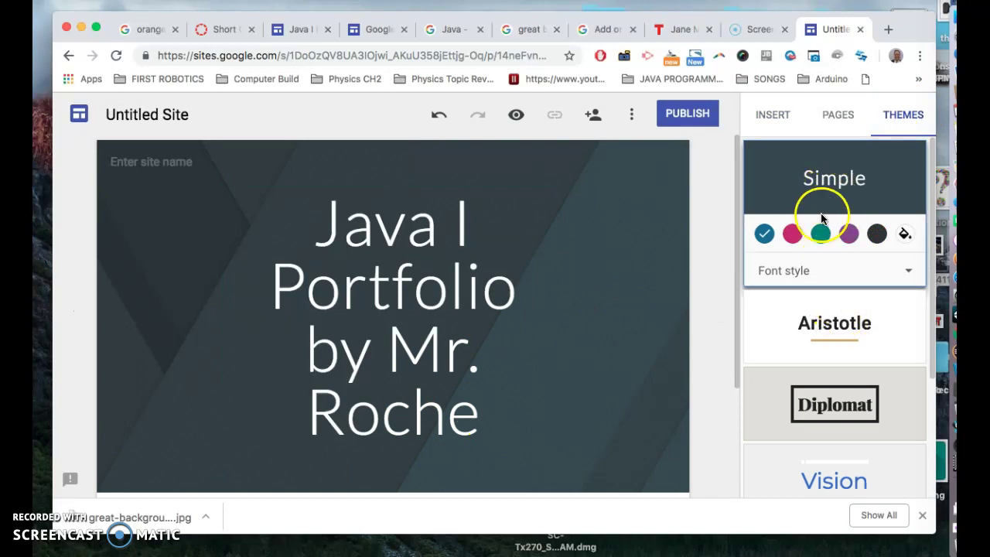
left_click(835, 346)
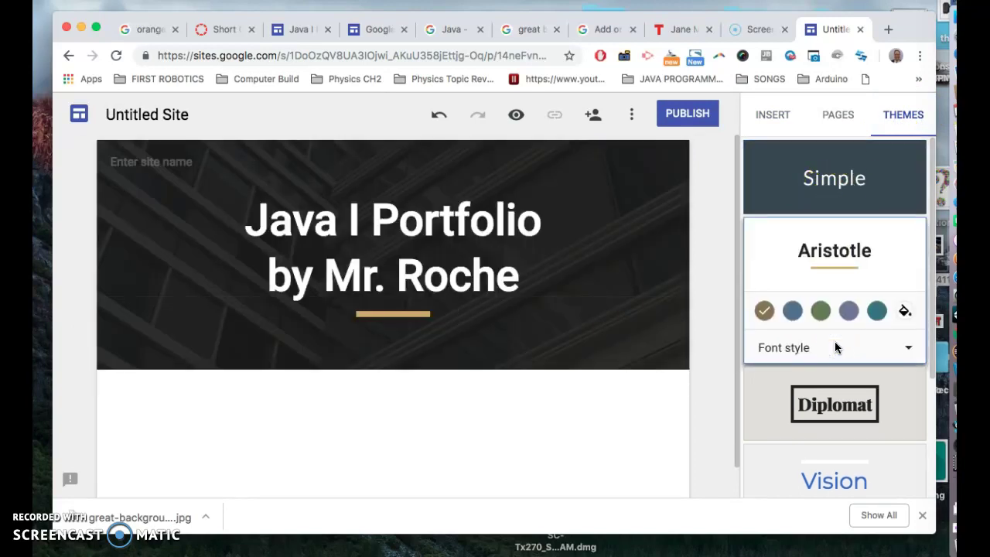
left_click(491, 238)
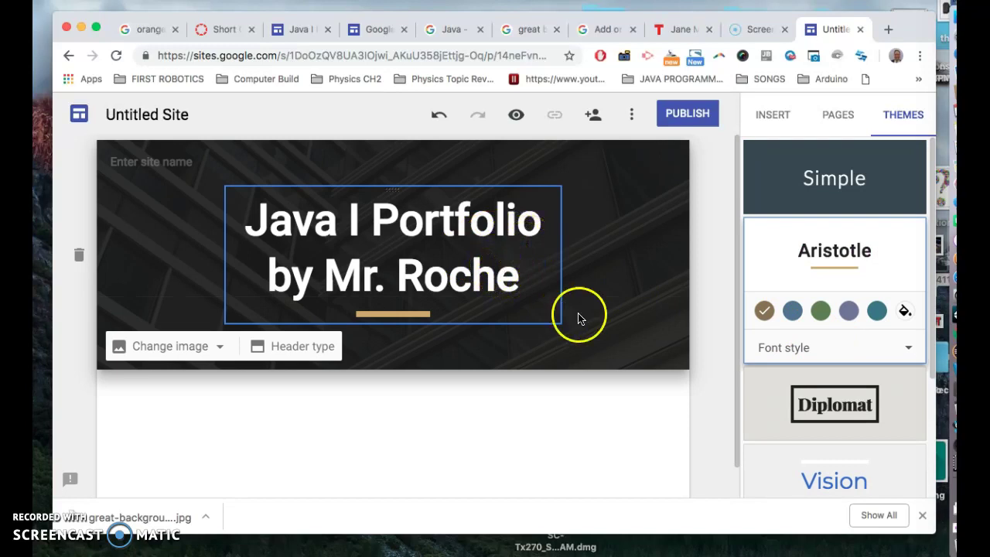
left_click(819, 405)
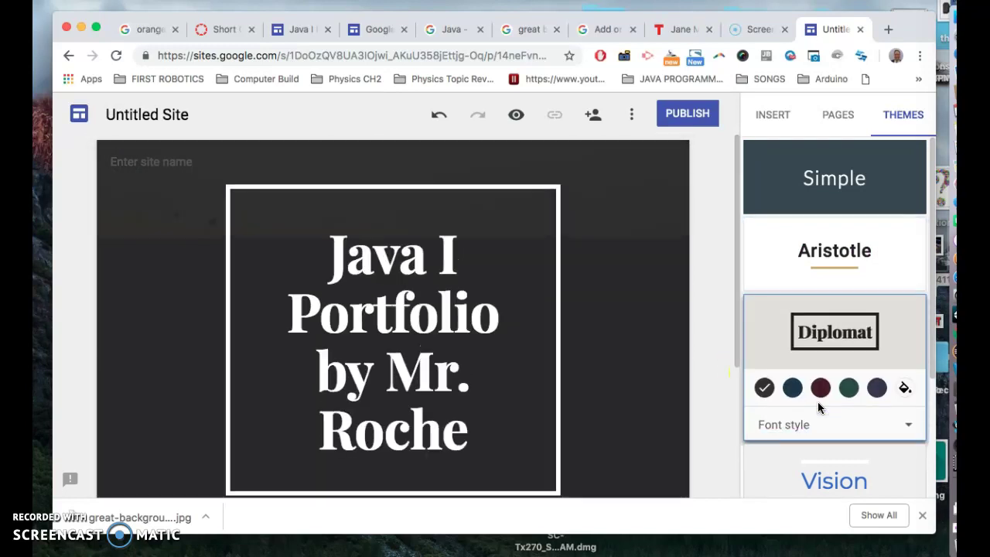
scroll(820, 407, "down", 3)
left_click(839, 355)
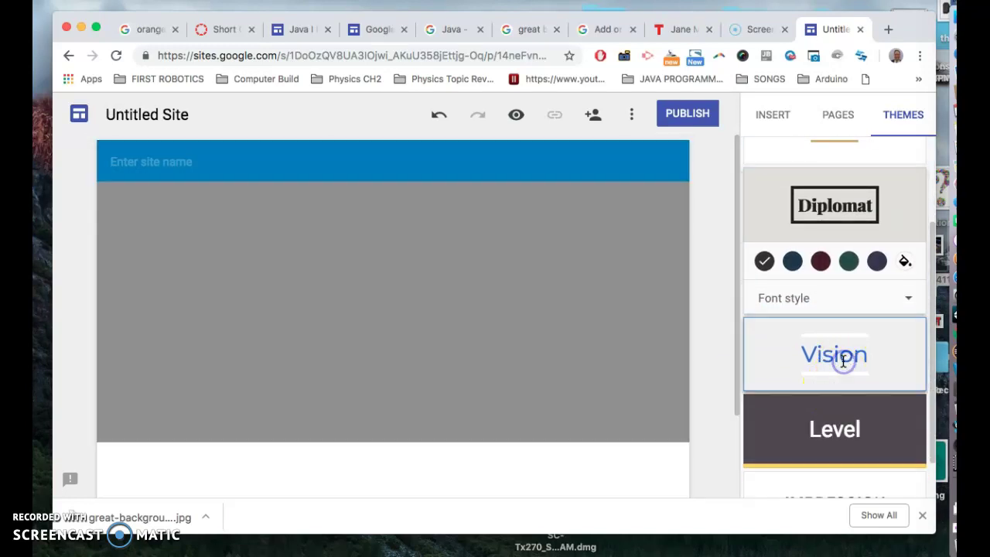
scroll(464, 411, "down", 5)
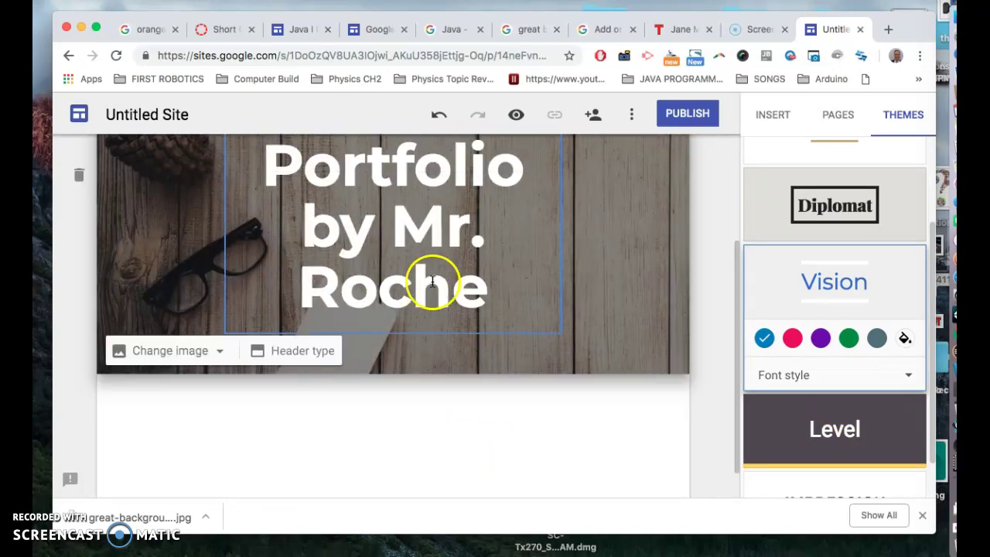
scroll(449, 302, "up", 3)
scroll(509, 372, "up", 1)
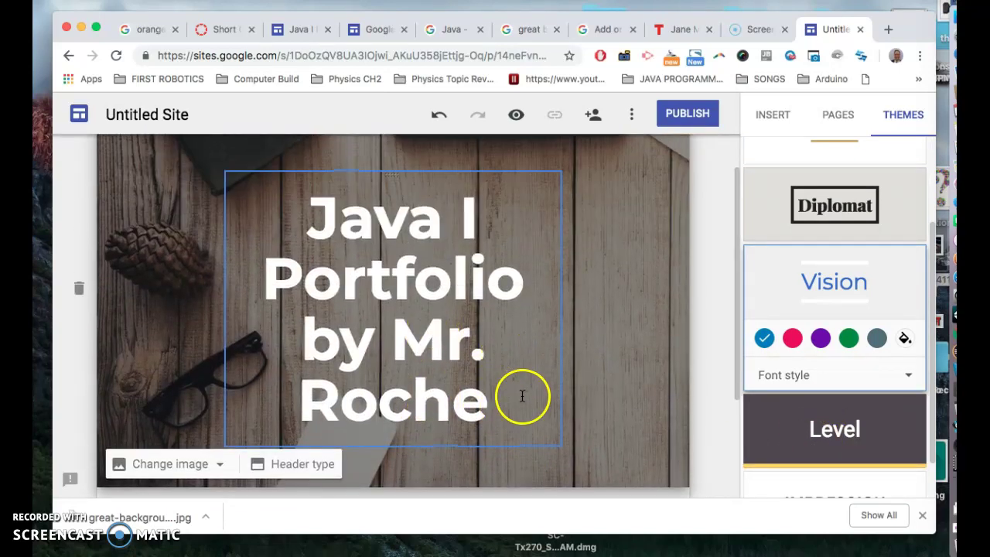
Change the text style of the whole page title in the header to Heading.
left_click_drag(490, 403, 245, 232)
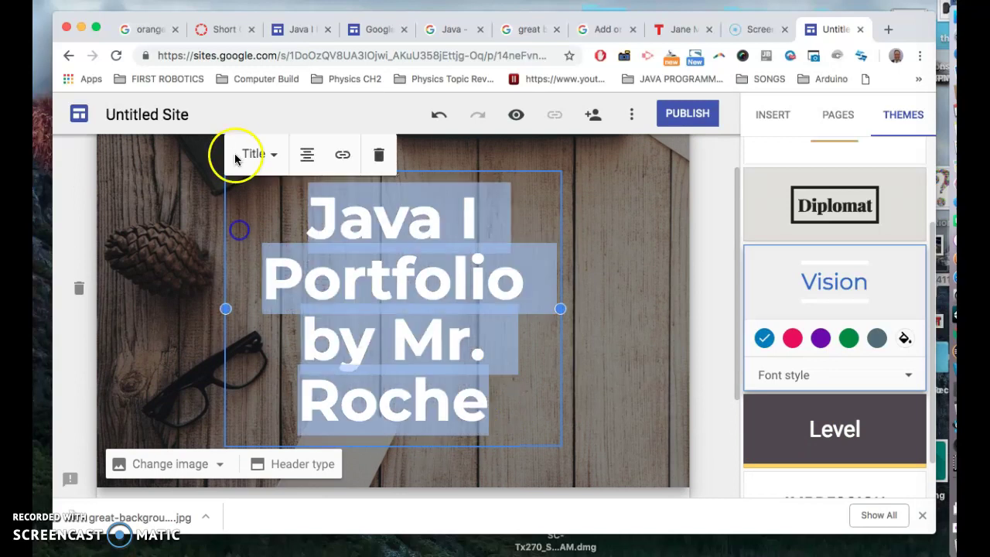
left_click(266, 155)
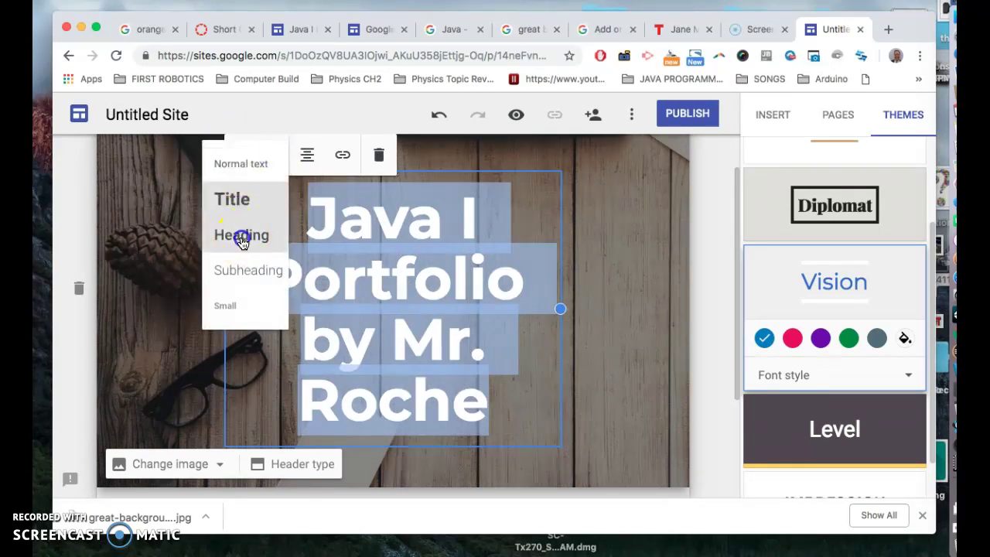
left_click(242, 235)
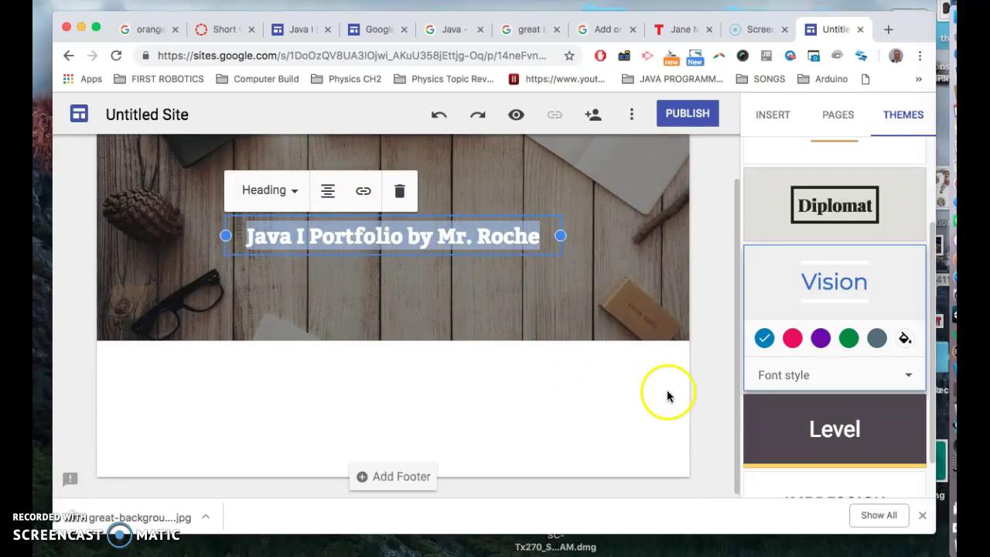
Try the Impression and Vision themes on the site and settle on the Simple theme.
scroll(830, 383, "down", 1)
scroll(833, 384, "down", 1)
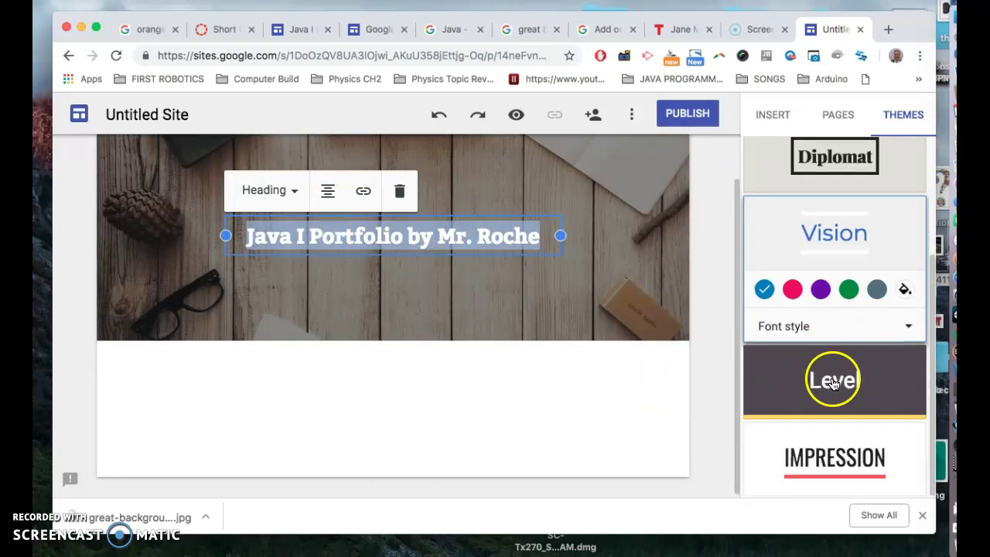
left_click(835, 459)
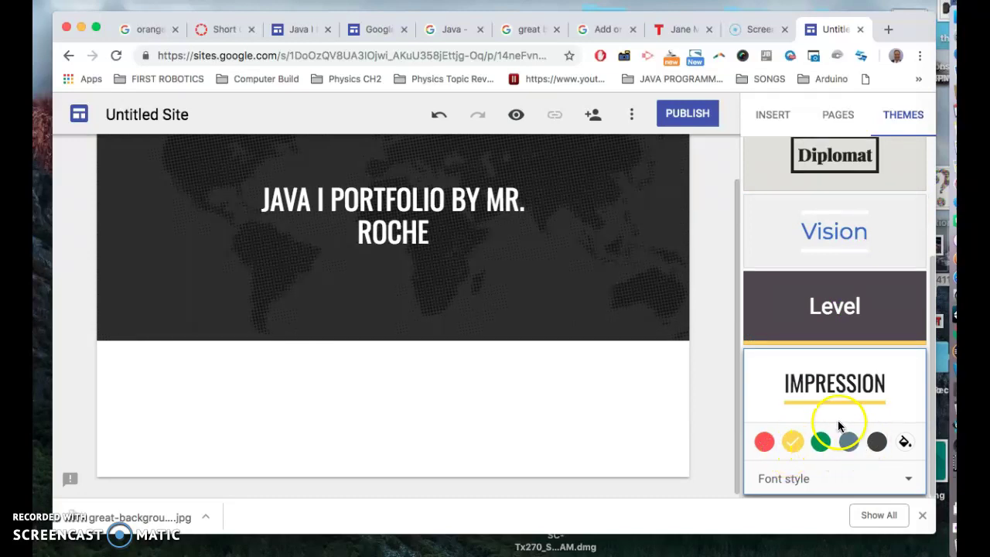
left_click(833, 249)
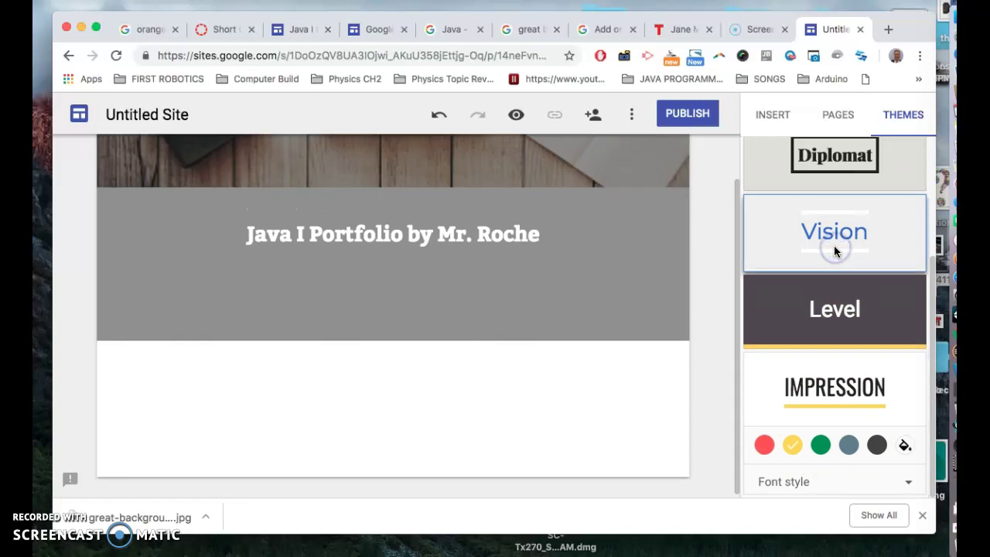
scroll(834, 252, "up", 3)
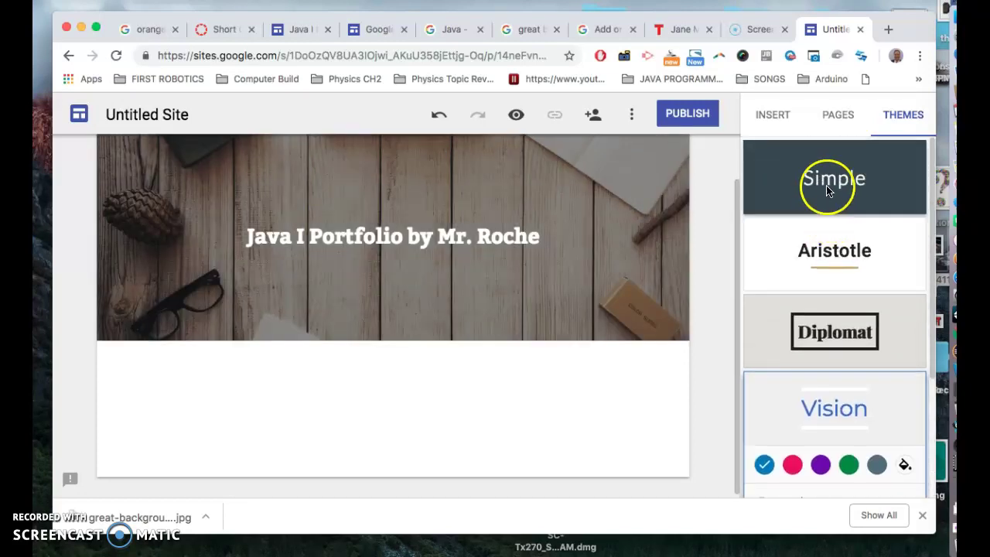
left_click(824, 178)
Try the Cover and Large banner header types and return the header to Banner.
mouse_move(368, 324)
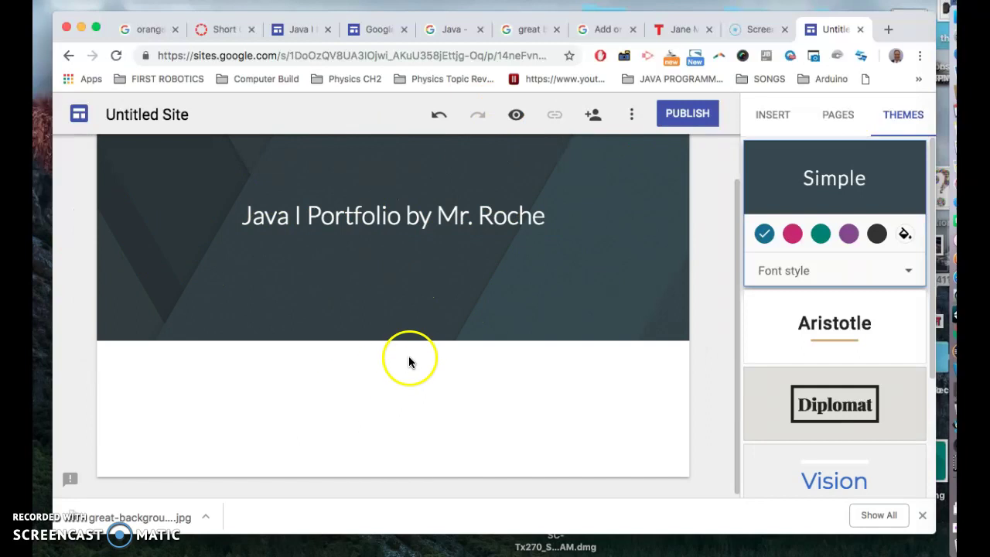
left_click(298, 317)
left_click(389, 322)
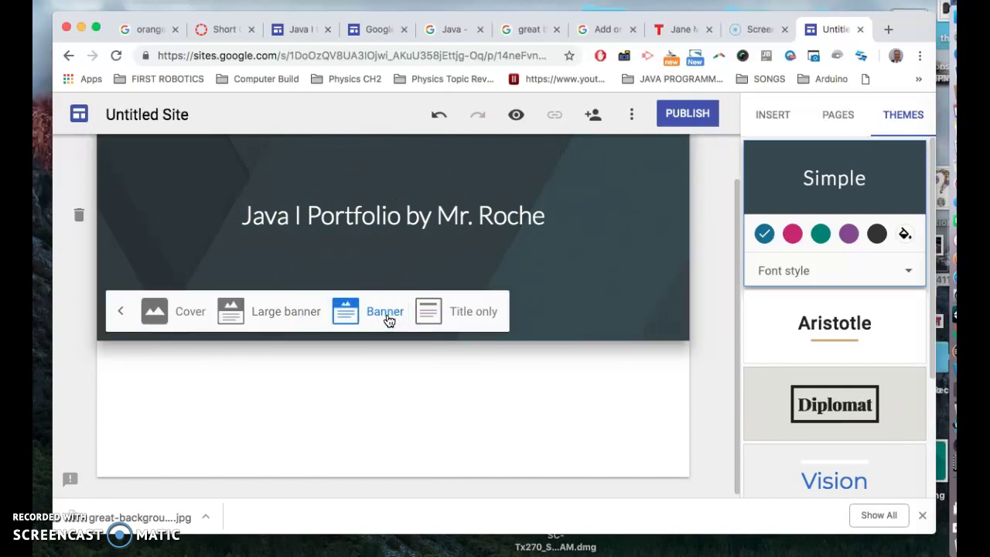
left_click(178, 320)
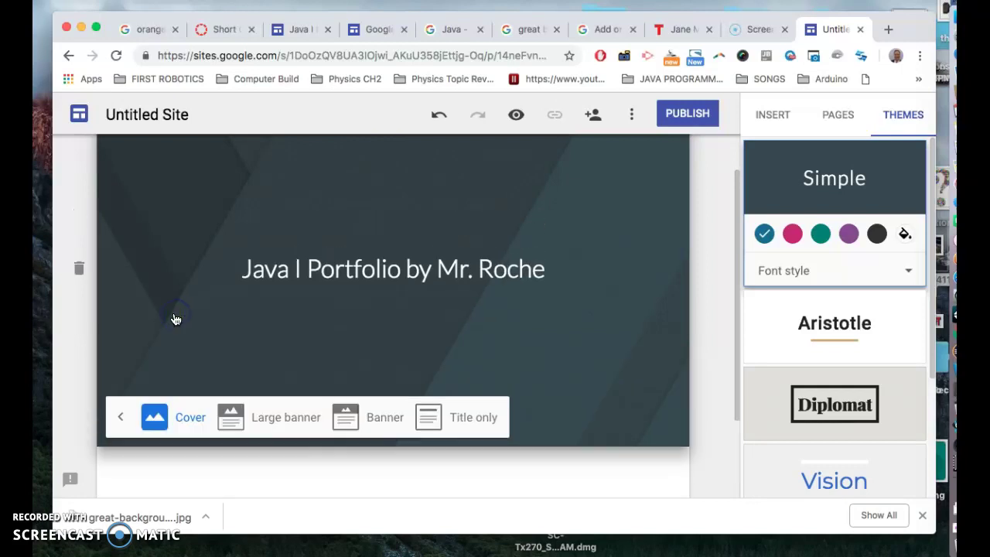
left_click(284, 420)
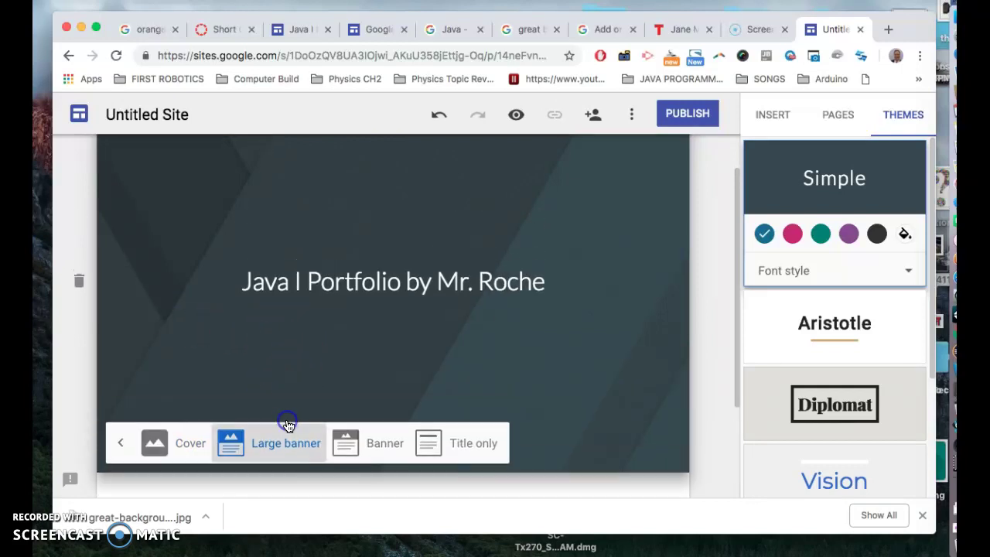
left_click(386, 455)
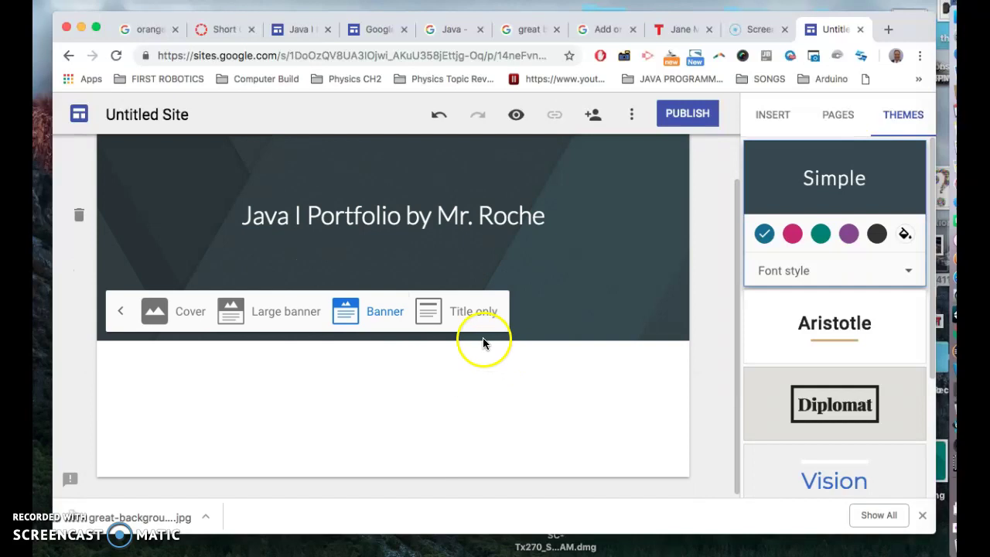
left_click(361, 416)
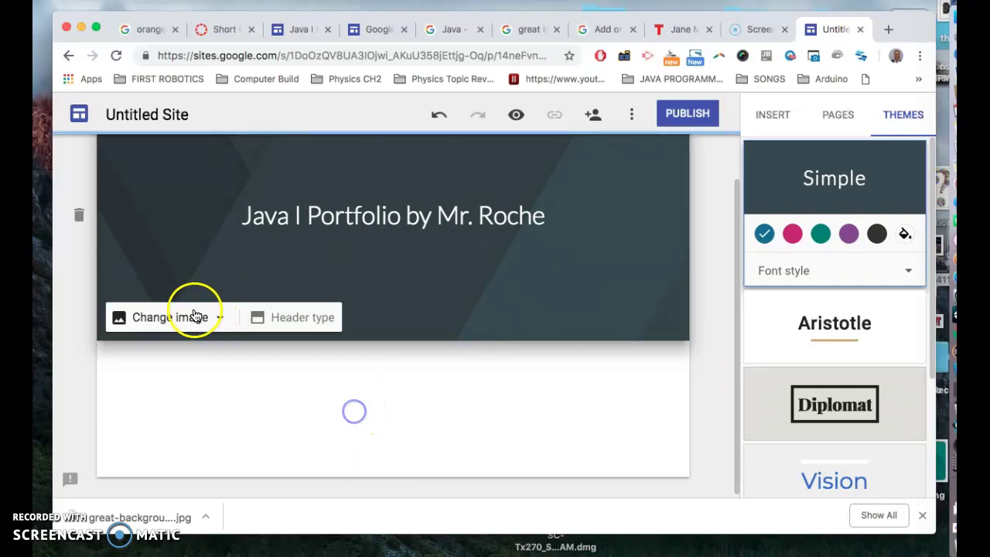
Replace the header image with the gallery picture of turquoise dots hanging over a dark purple background.
left_click(175, 321)
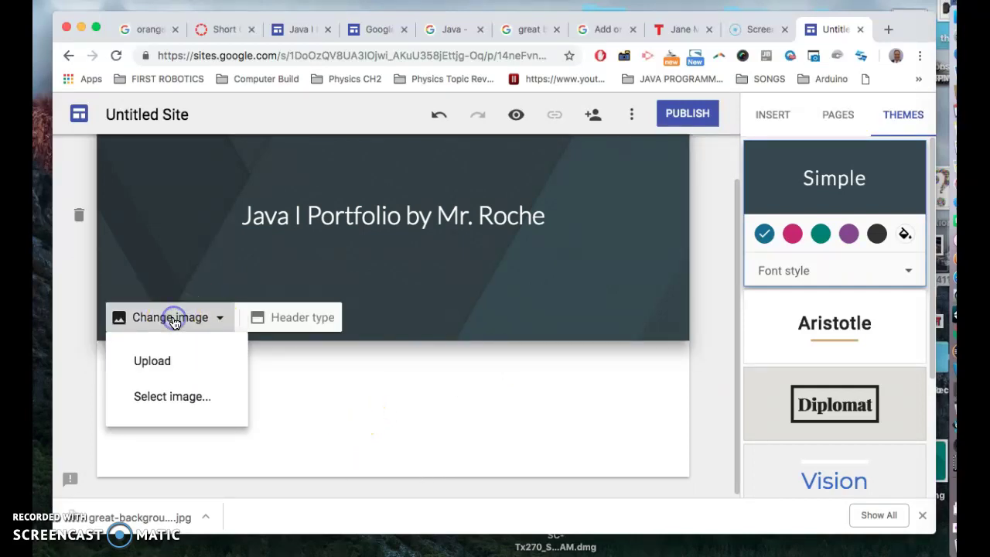
left_click(166, 396)
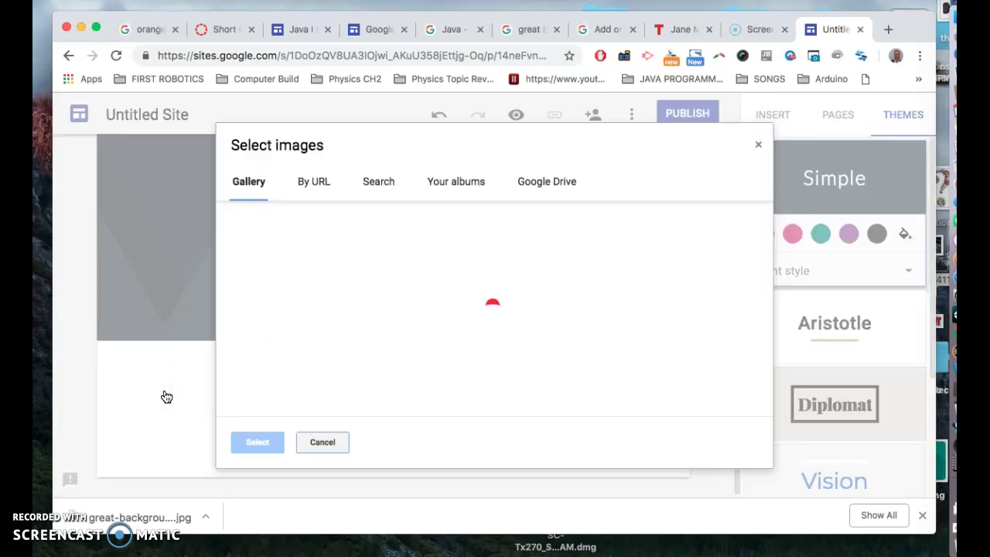
scroll(584, 380, "down", 10)
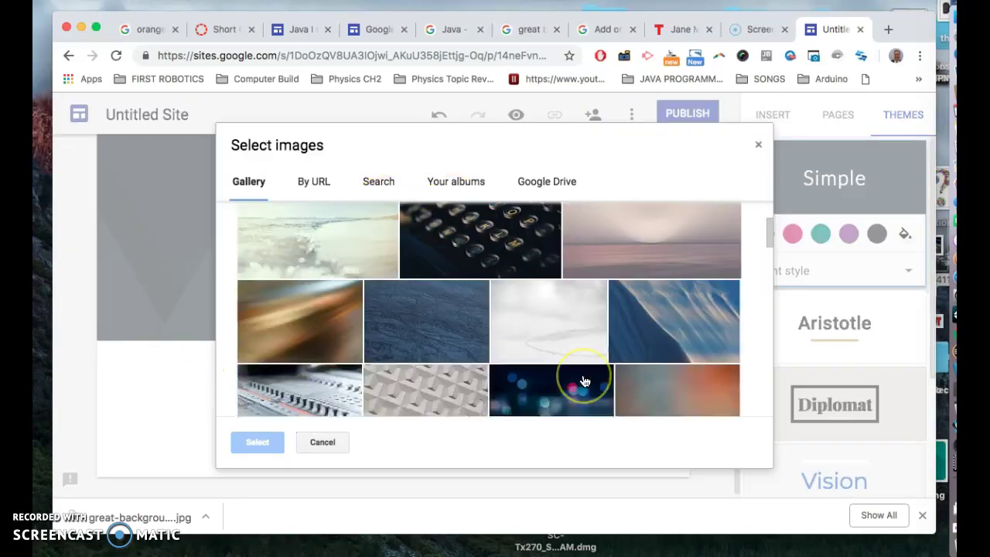
scroll(584, 380, "down", 10)
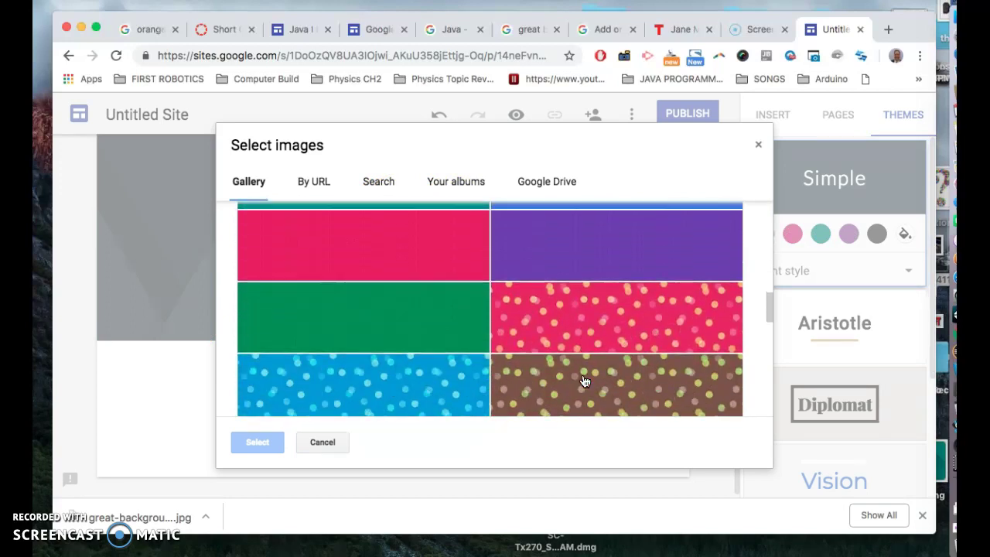
scroll(584, 380, "down", 10)
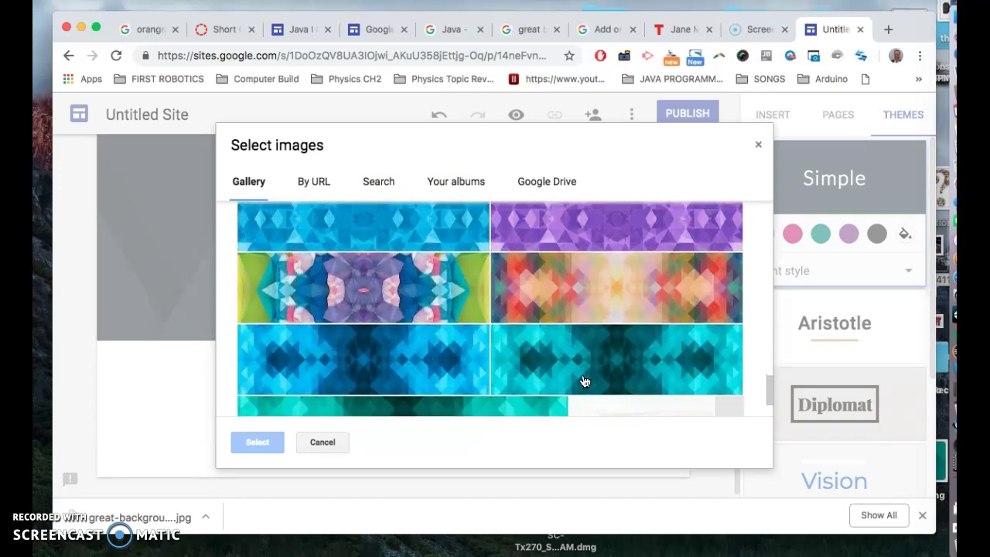
scroll(584, 381, "up", 5)
scroll(582, 380, "down", 5)
left_click(742, 379)
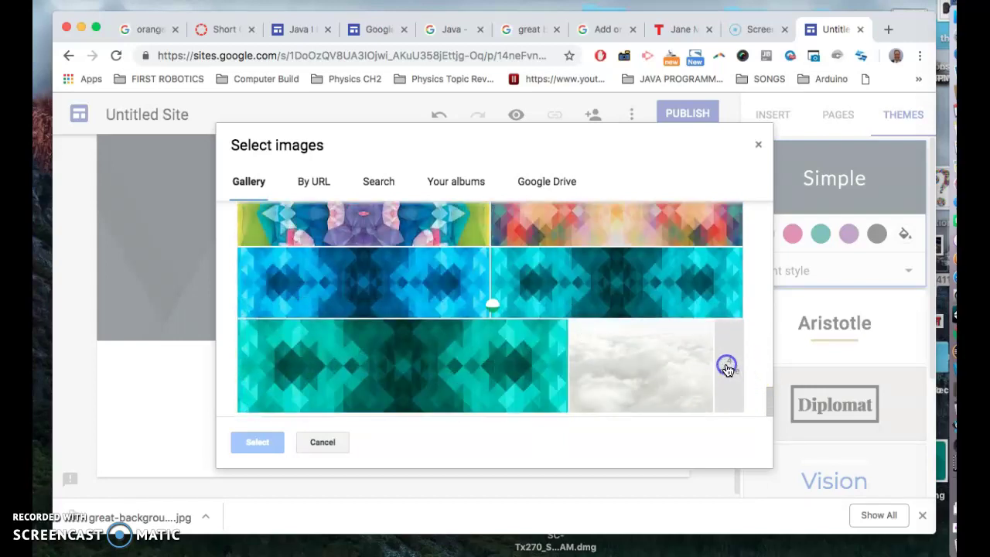
scroll(727, 367, "down", 2)
scroll(539, 396, "up", 2)
scroll(540, 396, "up", 5)
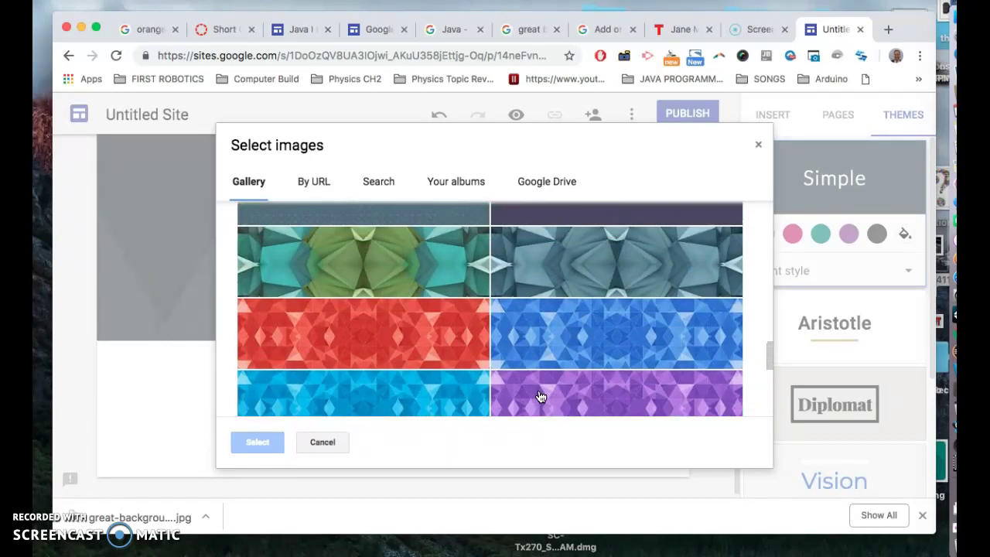
scroll(540, 396, "up", 4)
left_click(584, 362)
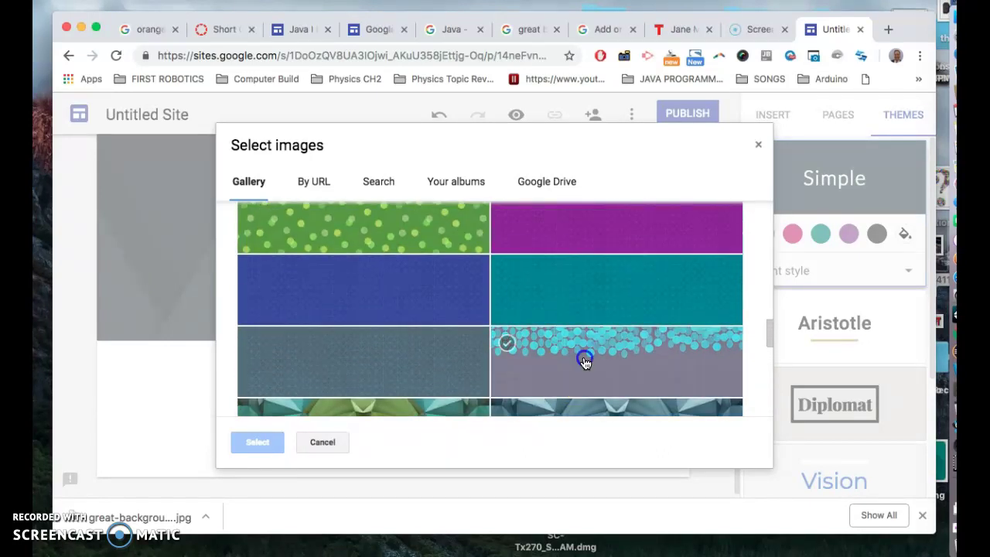
left_click(267, 437)
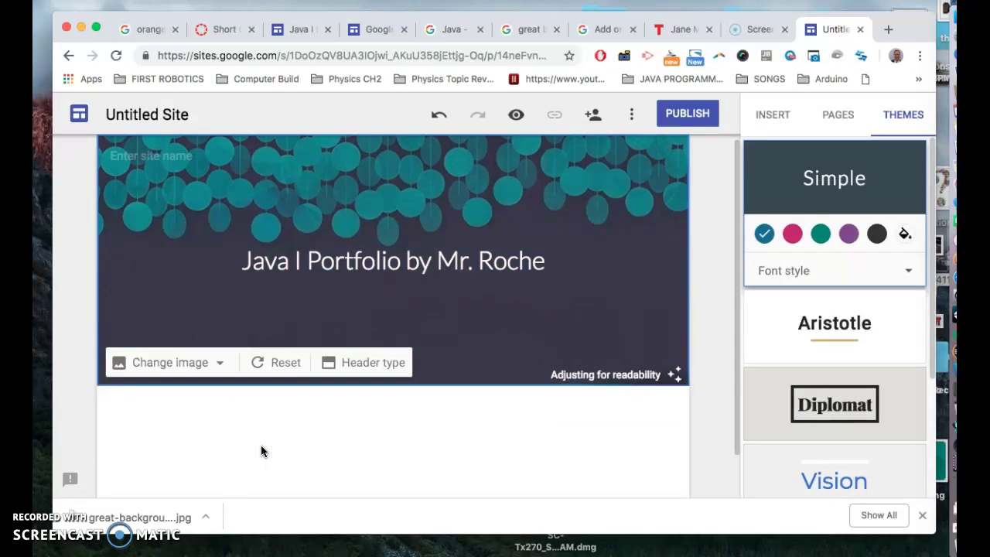
Upload great-background-4.jpg from the Portfolio folder inside the desktop's Java I folder as the header image.
left_click(211, 370)
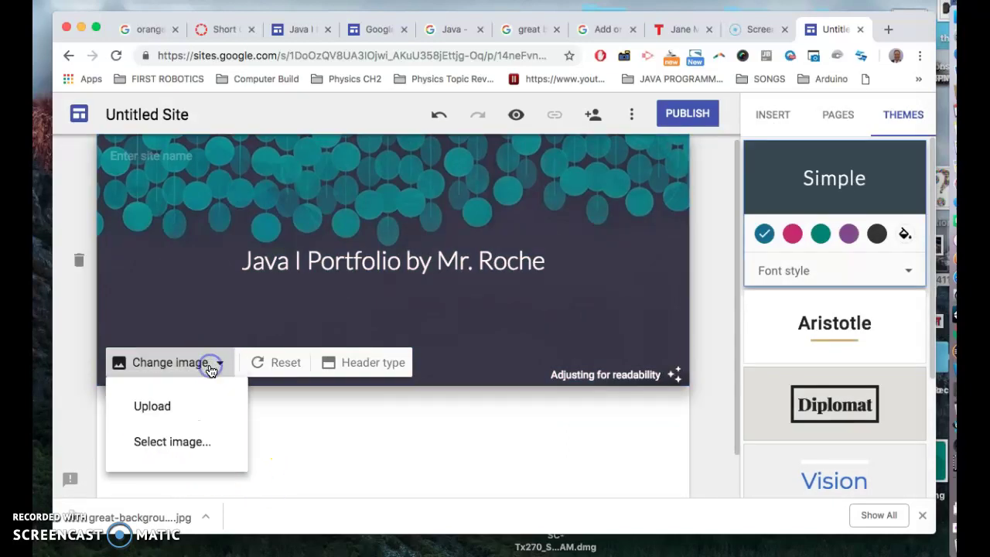
left_click(181, 414)
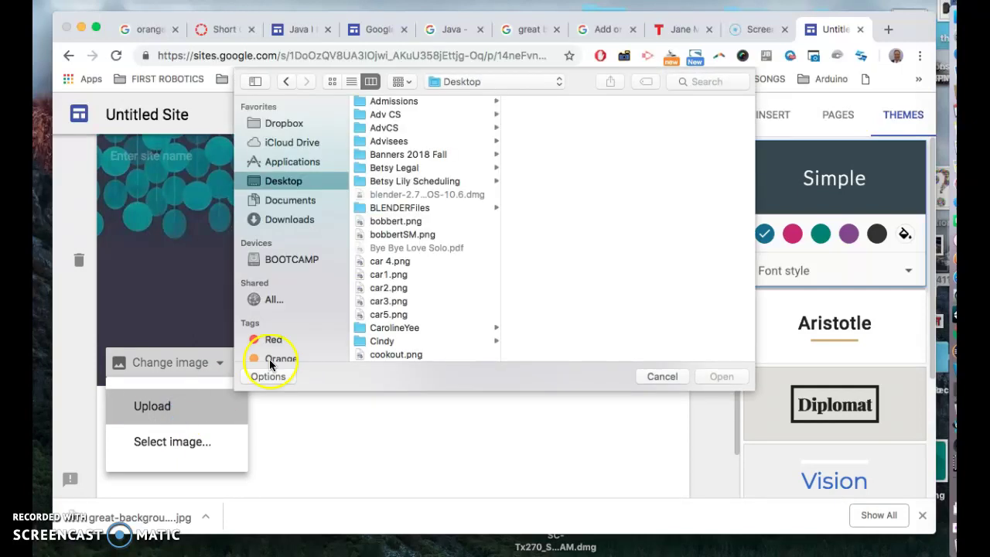
scroll(437, 303, "down", 5)
scroll(437, 302, "down", 10)
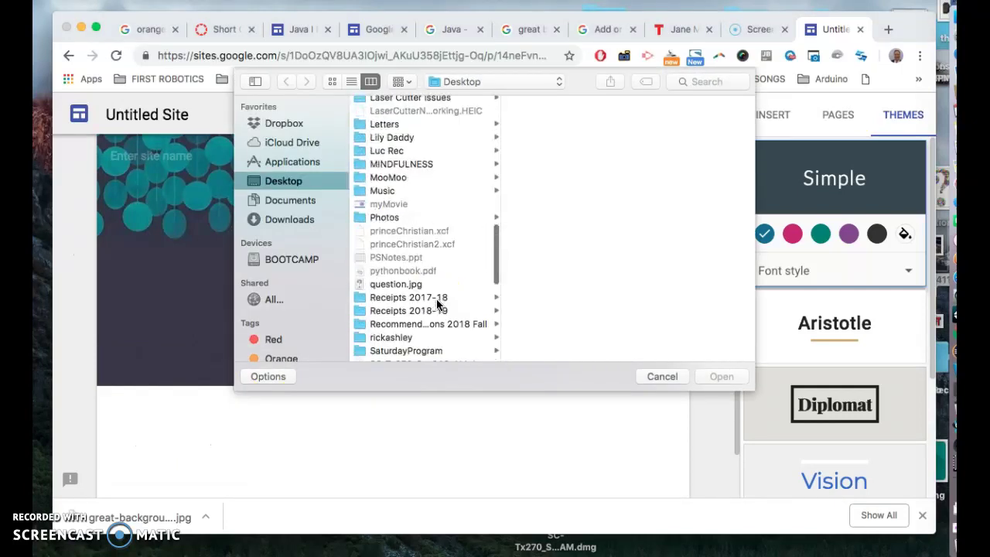
scroll(382, 319, "up", 15)
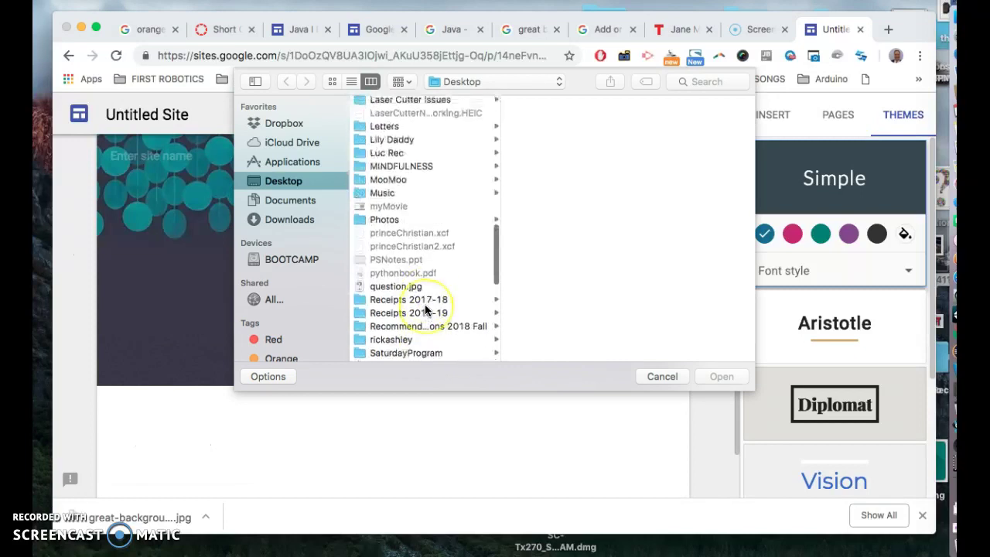
scroll(425, 310, "up", 3)
scroll(418, 298, "down", 8)
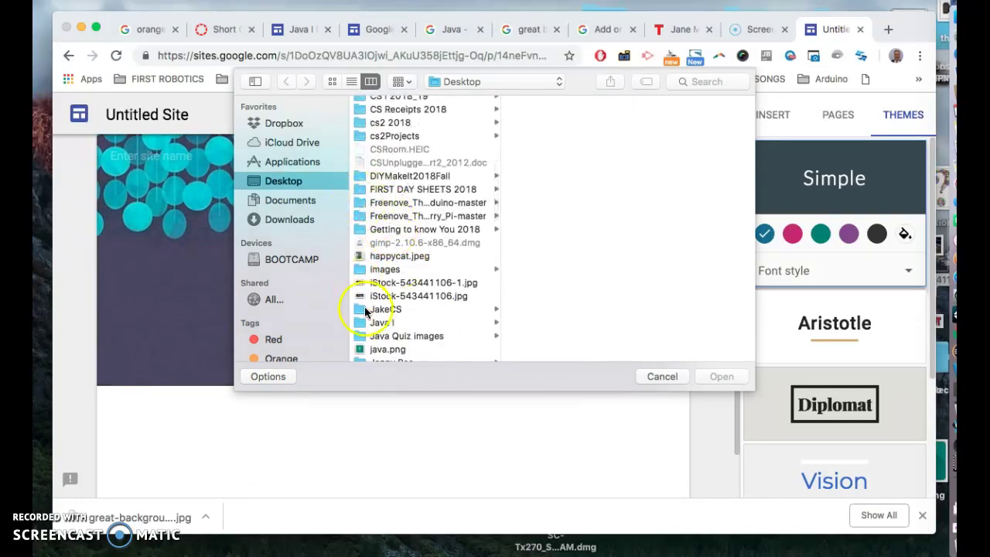
left_click(357, 333)
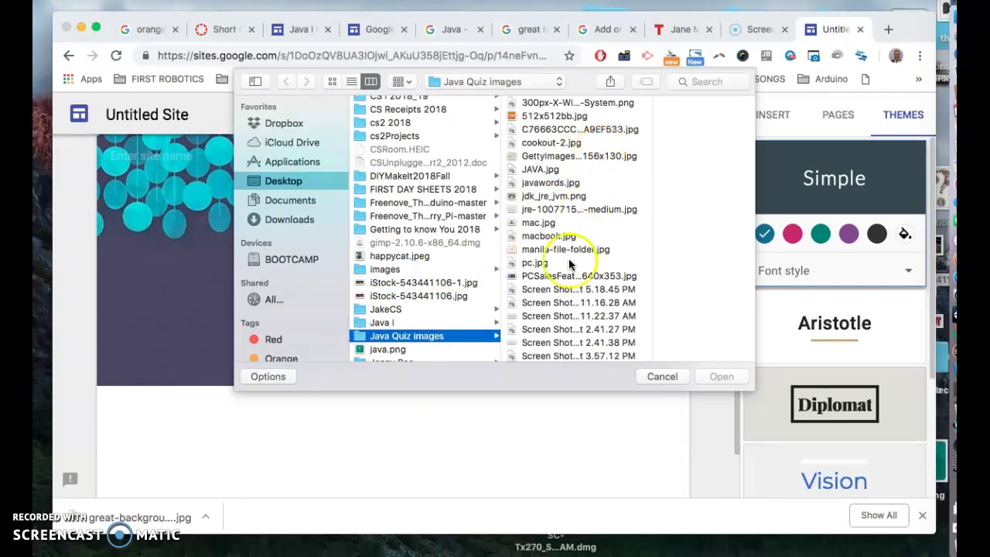
scroll(569, 263, "down", 3)
left_click(364, 325)
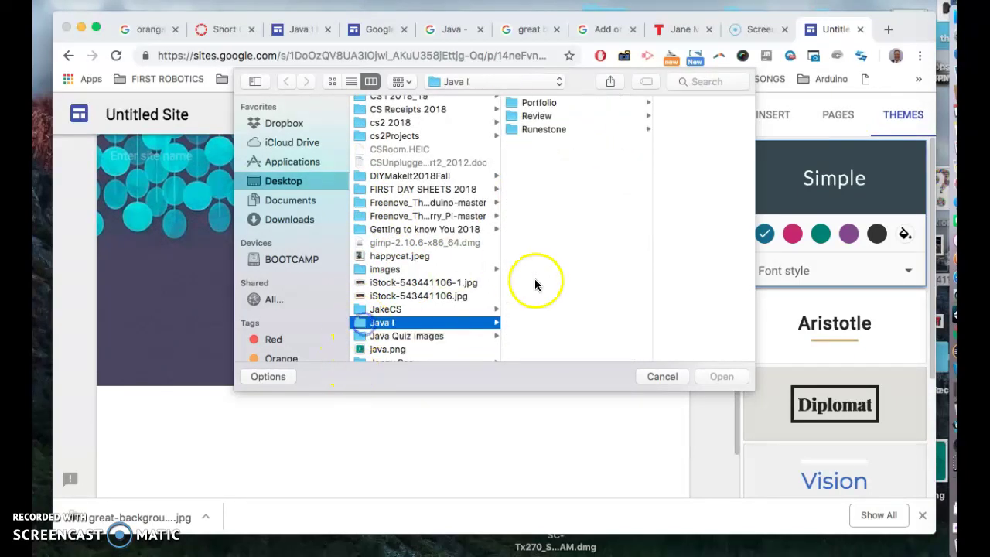
left_click(516, 106)
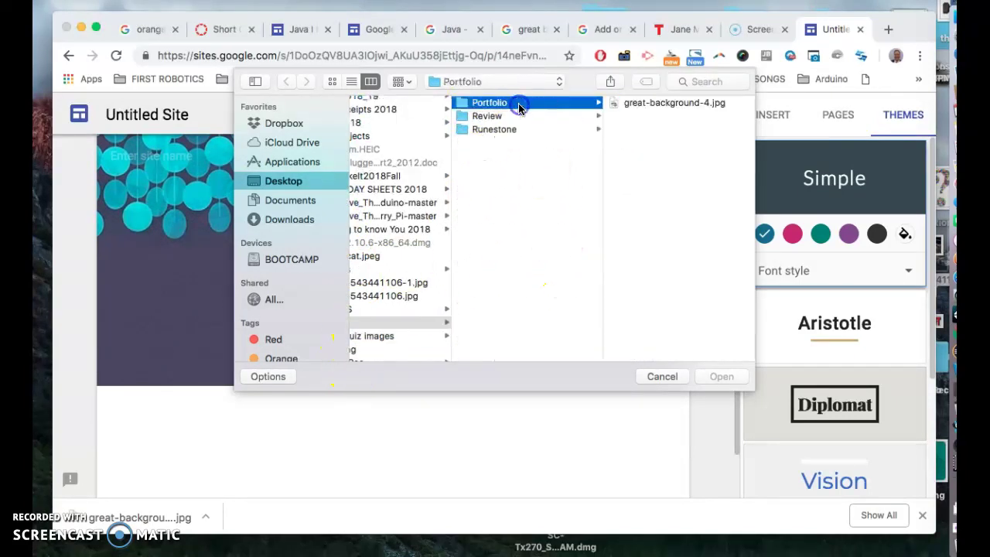
left_click(667, 105)
left_click(721, 377)
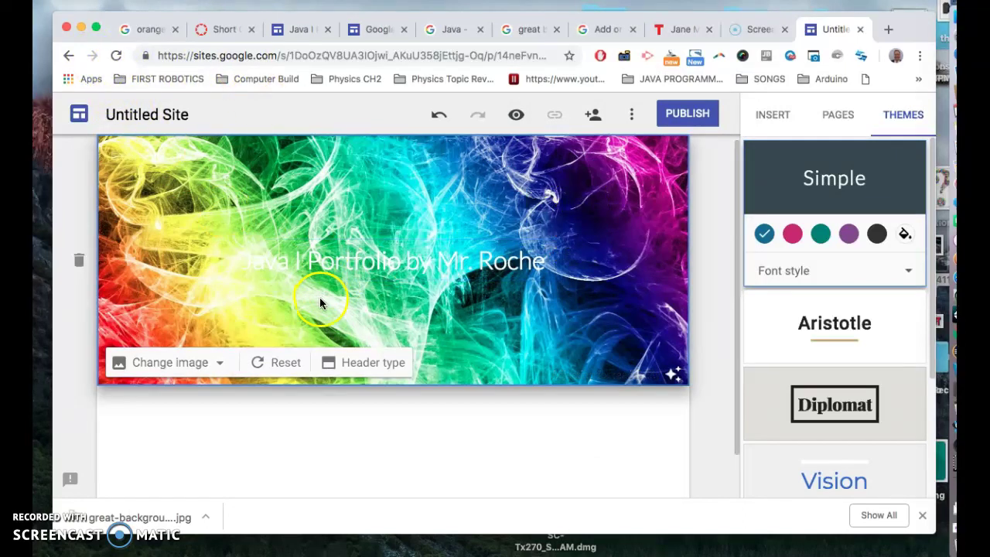
Open the header image picker and look through its Gallery, By URL, Your albums and Search sources.
left_click(172, 363)
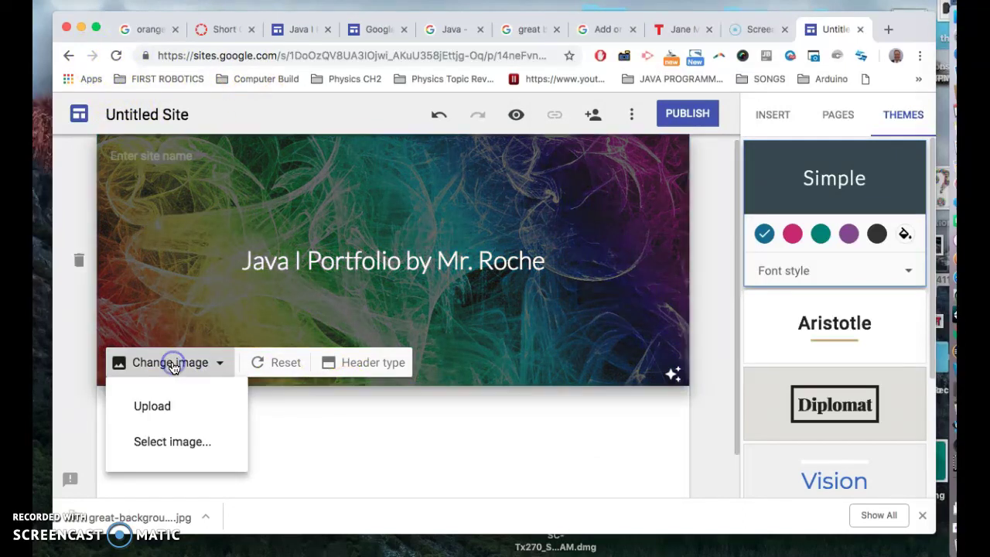
left_click(172, 443)
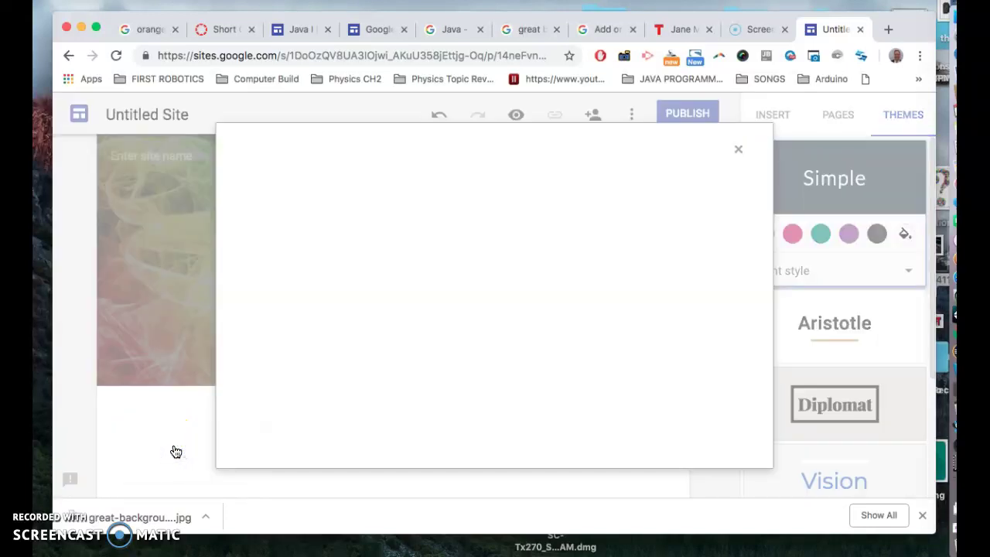
left_click(461, 361)
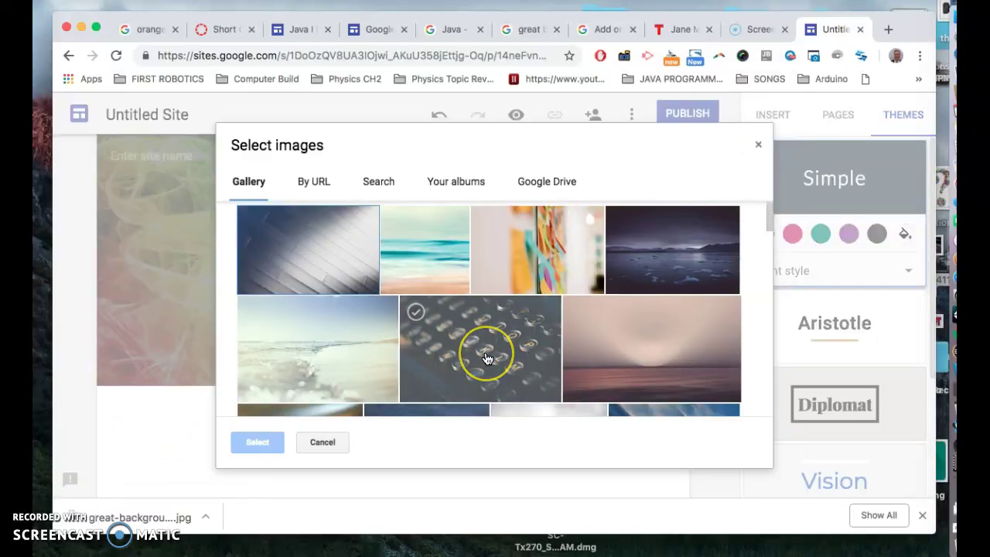
scroll(487, 358, "down", 10)
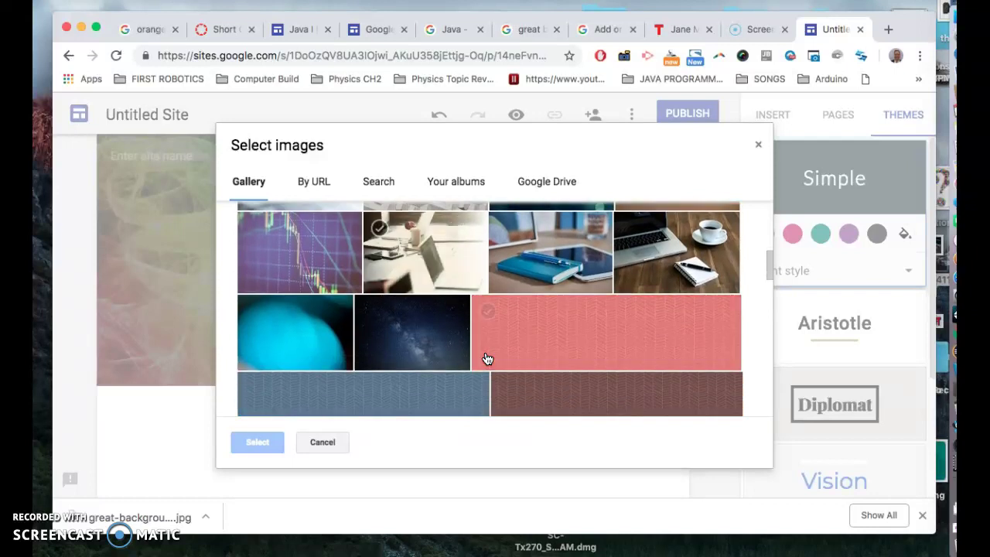
left_click(313, 184)
left_click(379, 186)
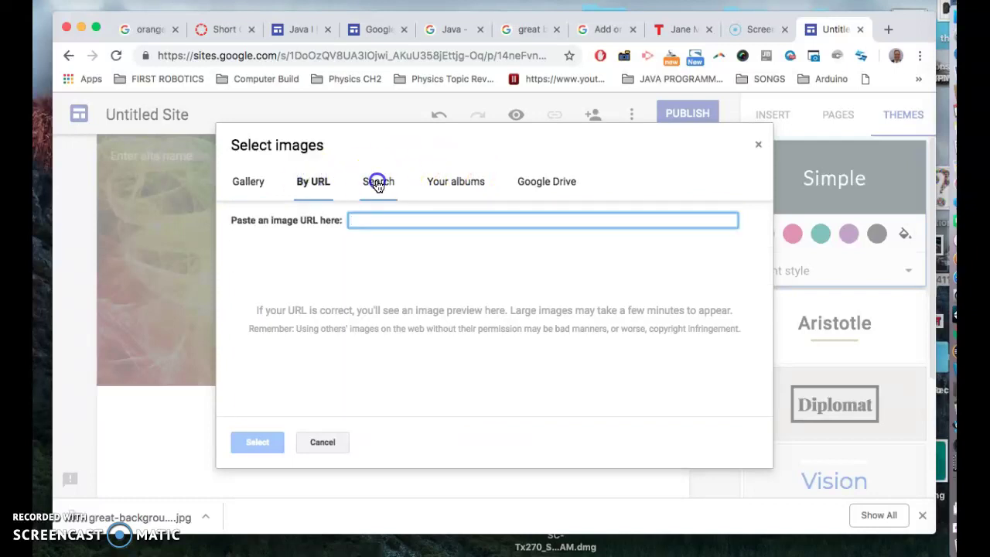
left_click(464, 184)
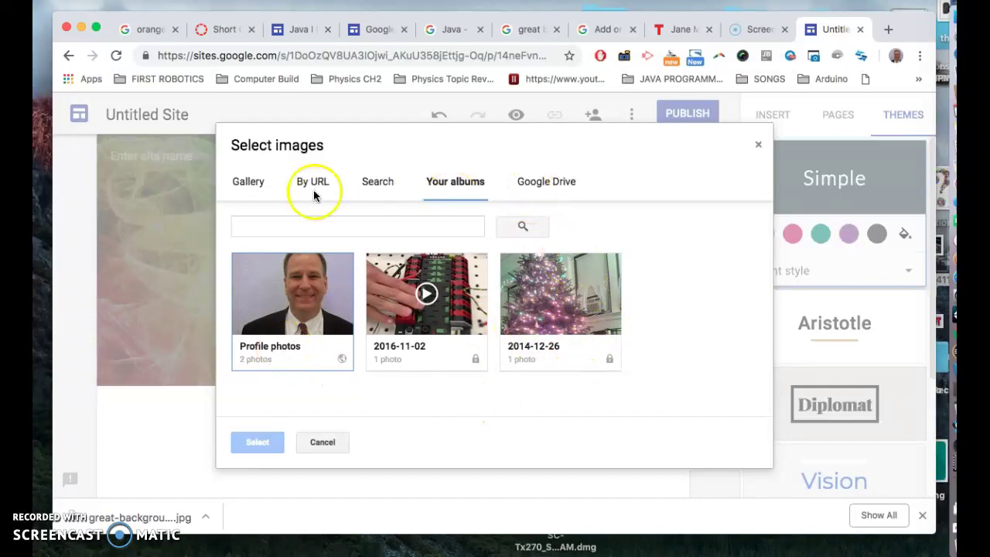
left_click(378, 186)
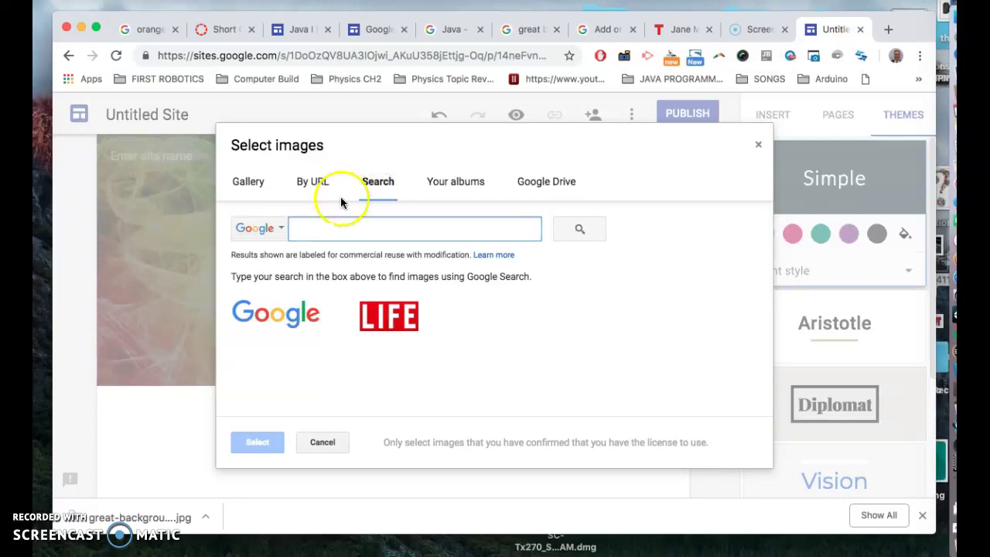
Replace the header image with the gallery picture of turquoise dots hanging over a dark purple background.
left_click(245, 182)
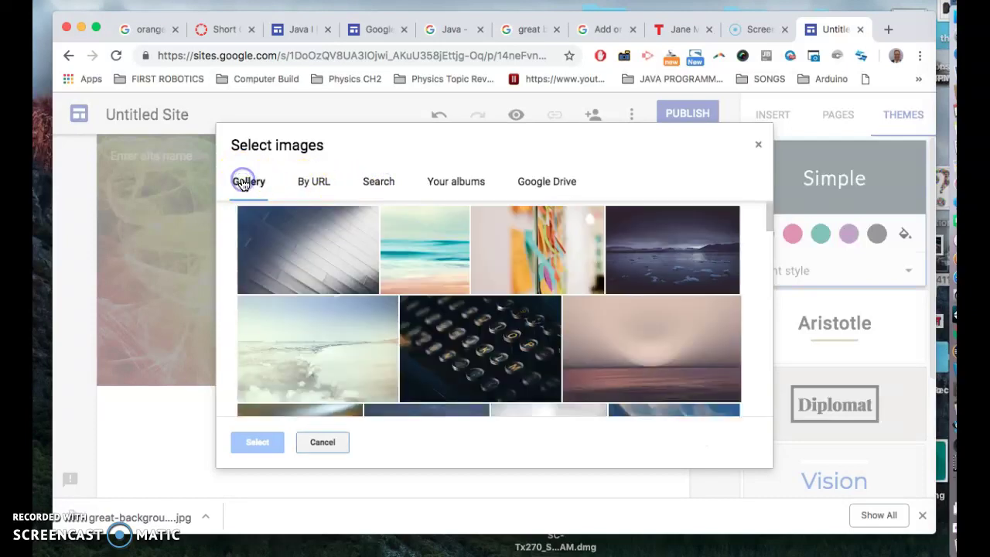
scroll(491, 370, "down", 5)
scroll(492, 375, "down", 10)
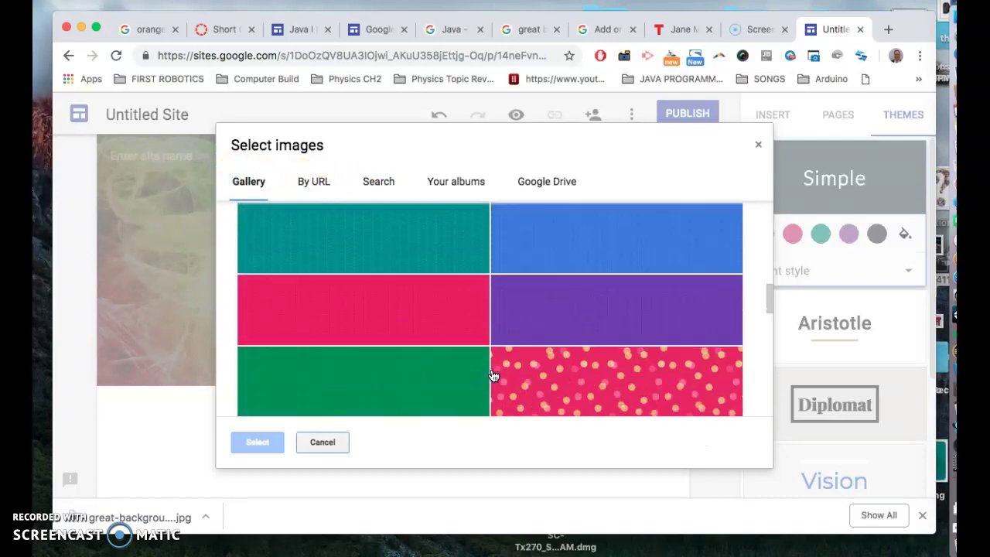
left_click(590, 266)
left_click(255, 441)
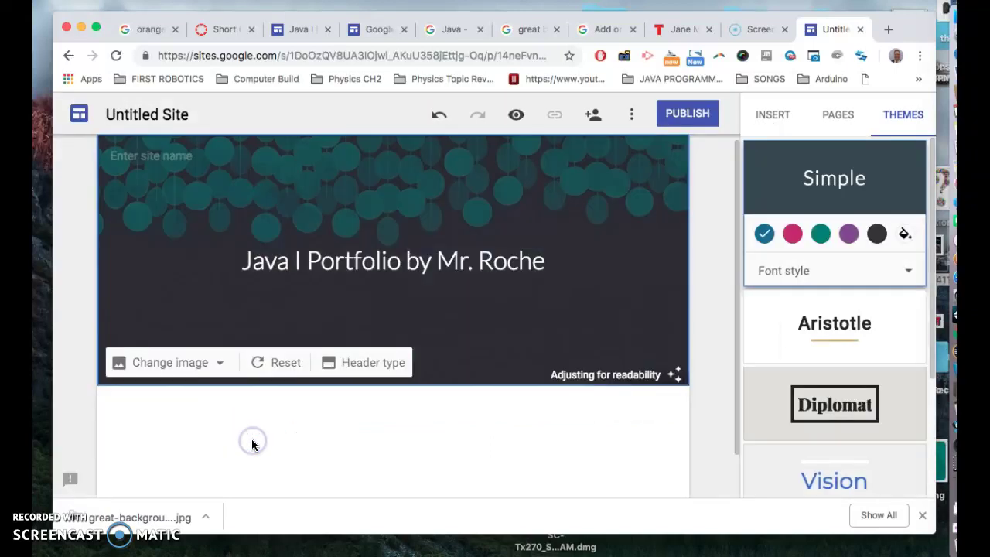
left_click(342, 431)
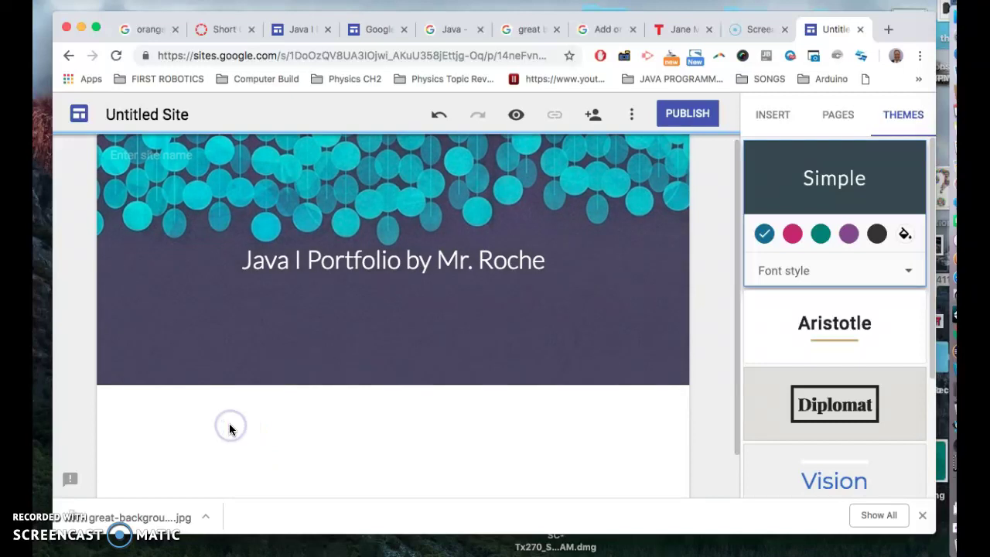
Copy all the prompts from the published sample's Preflection page into the title text block beside the image placeholder on the new Preflection page.
left_click(304, 32)
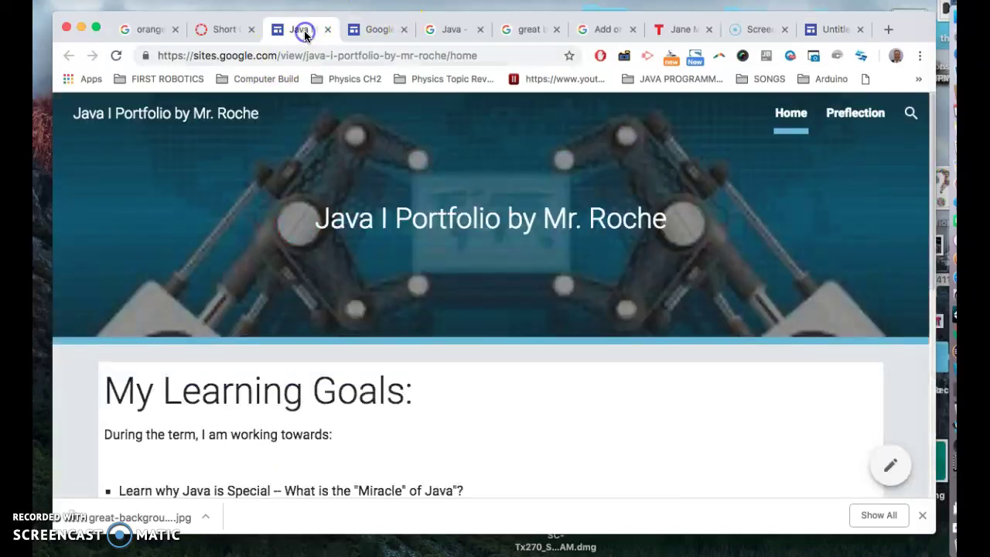
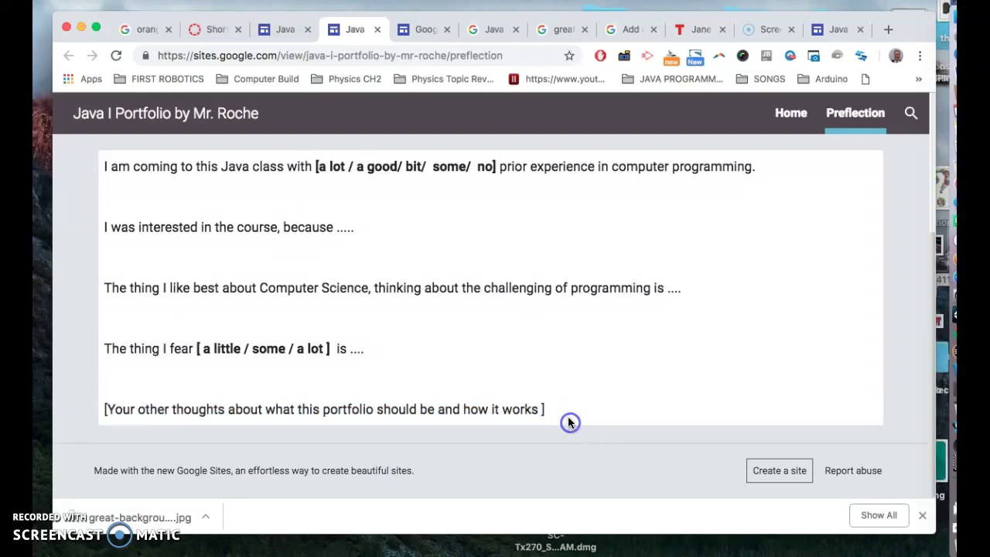
left_click_drag(562, 411, 104, 163)
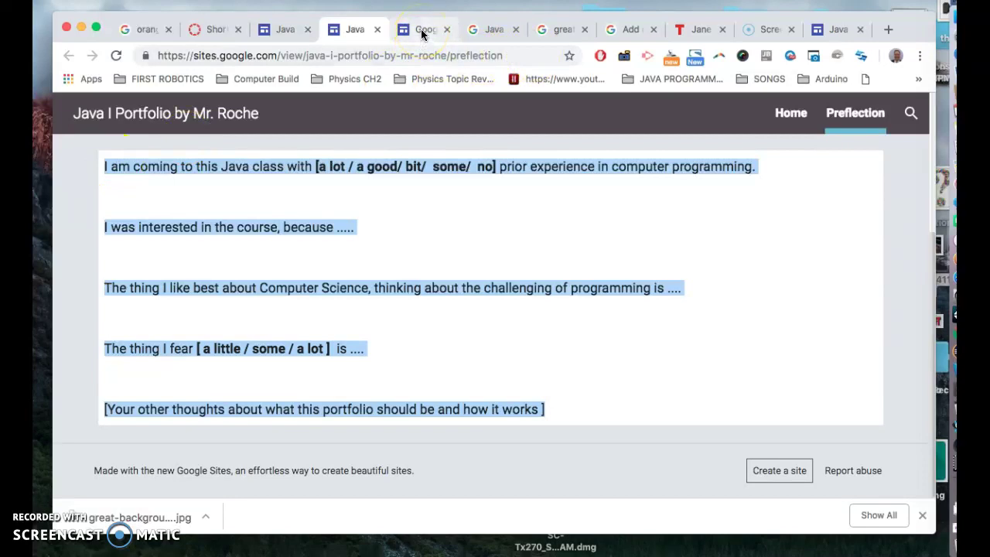
left_click(836, 29)
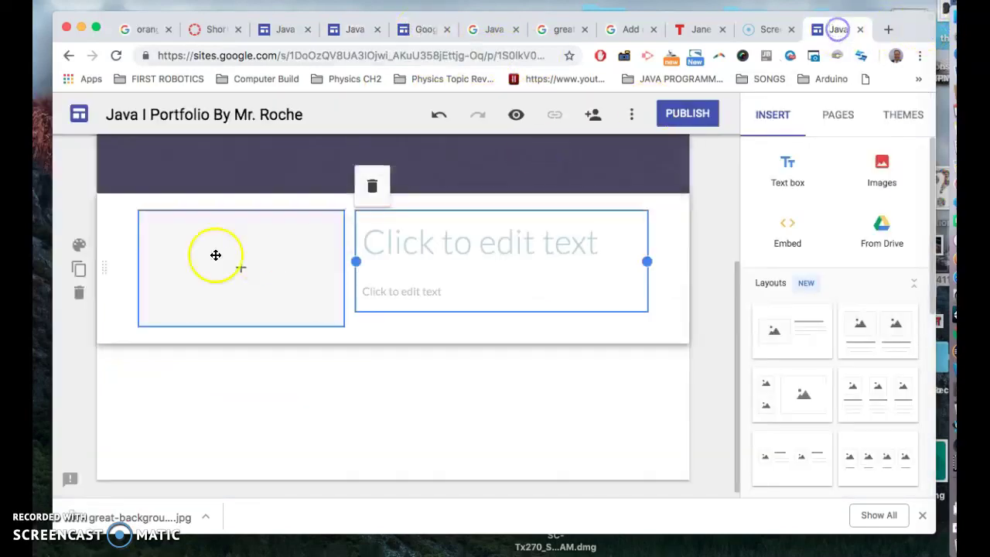
left_click(398, 233)
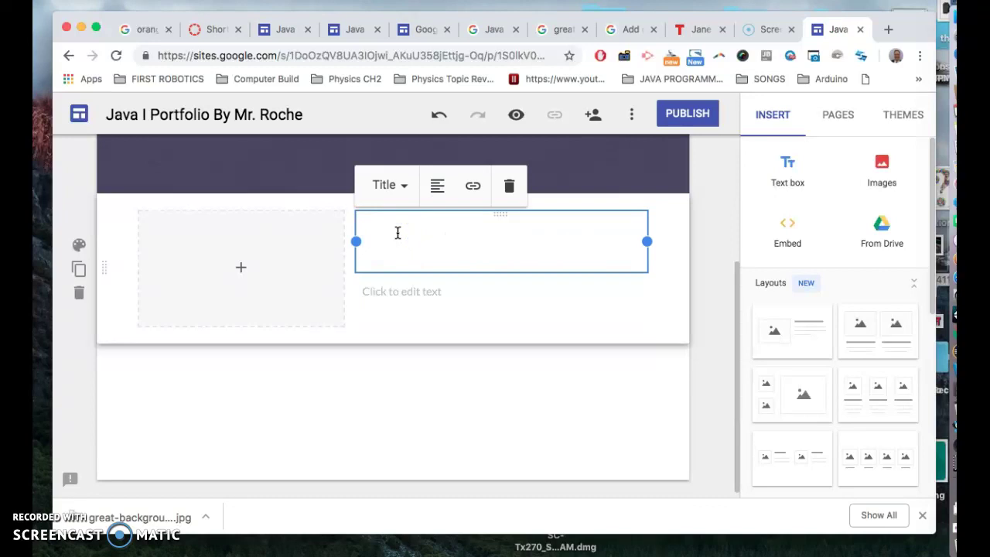
key("super+v")
scroll(447, 324, "up", 5)
scroll(447, 324, "down", 2)
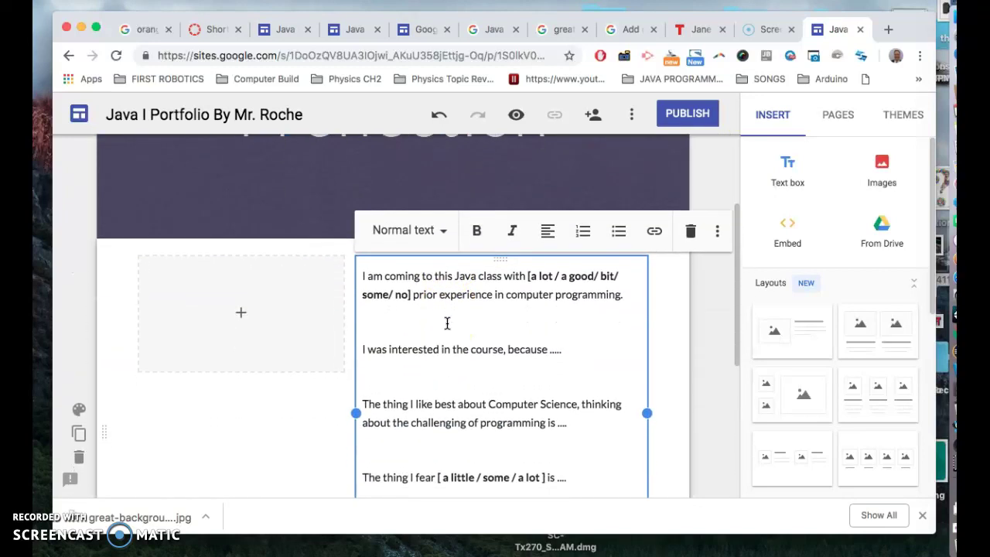
left_click(654, 316)
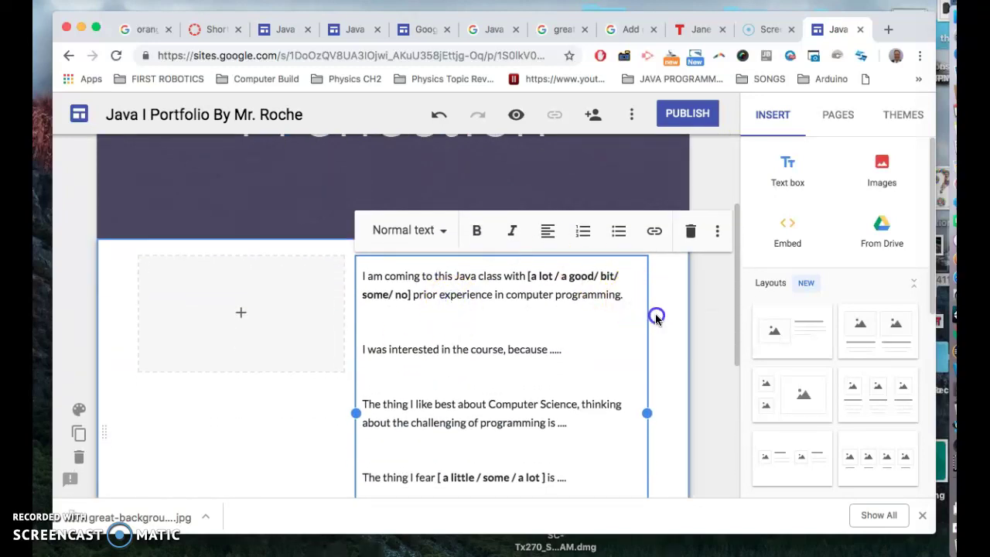
Try moving the prompts text block below the image placeholder and shifting the two blocks across the section.
left_click_drag(501, 257, 275, 405)
mouse_move(287, 325)
left_mouse_down()
mouse_move(298, 325)
mouse_move(287, 320)
left_mouse_up()
left_click_drag(388, 330, 548, 330)
left_click(364, 326)
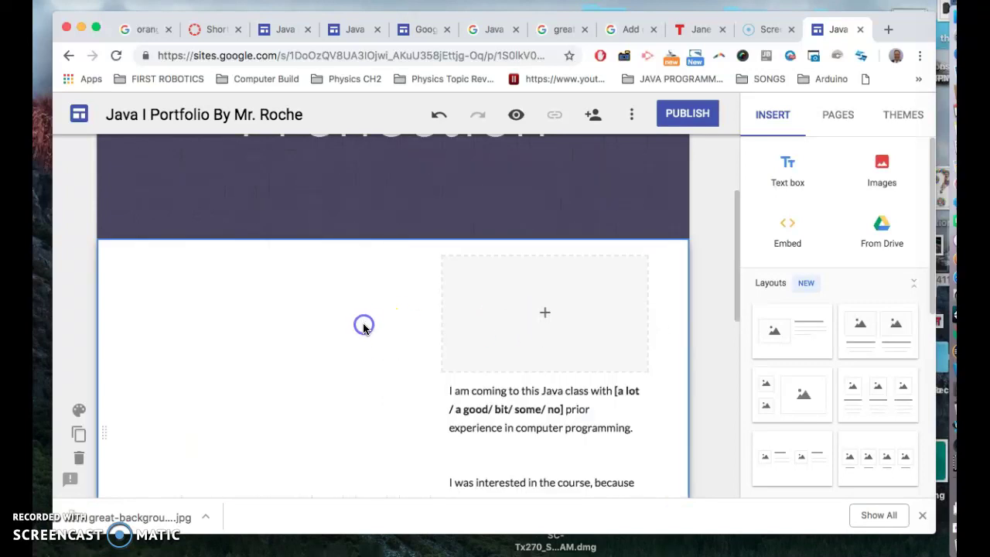
left_click_drag(442, 307, 265, 296)
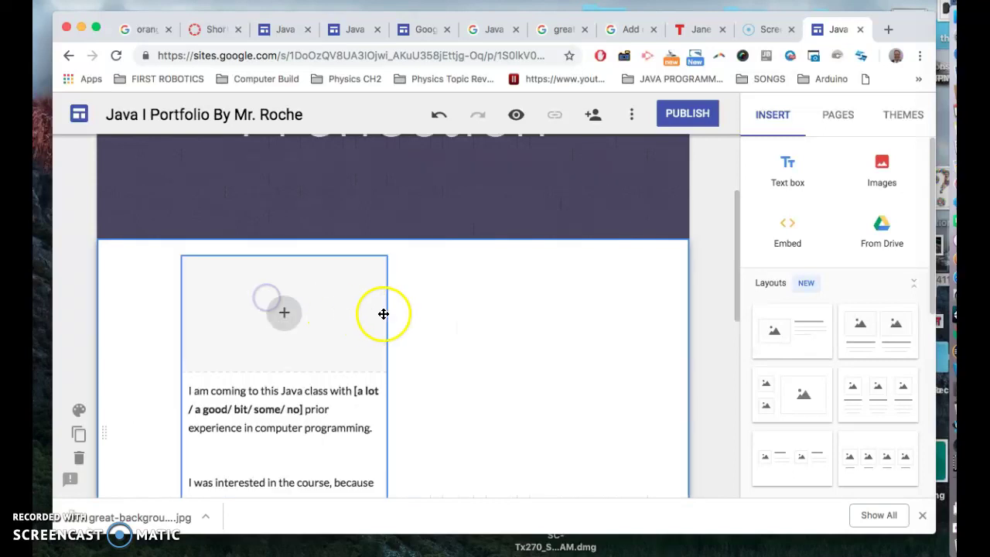
left_click_drag(385, 316, 471, 413)
Undo the block moves to restore the prompts text beside the image placeholder.
key("super+z")
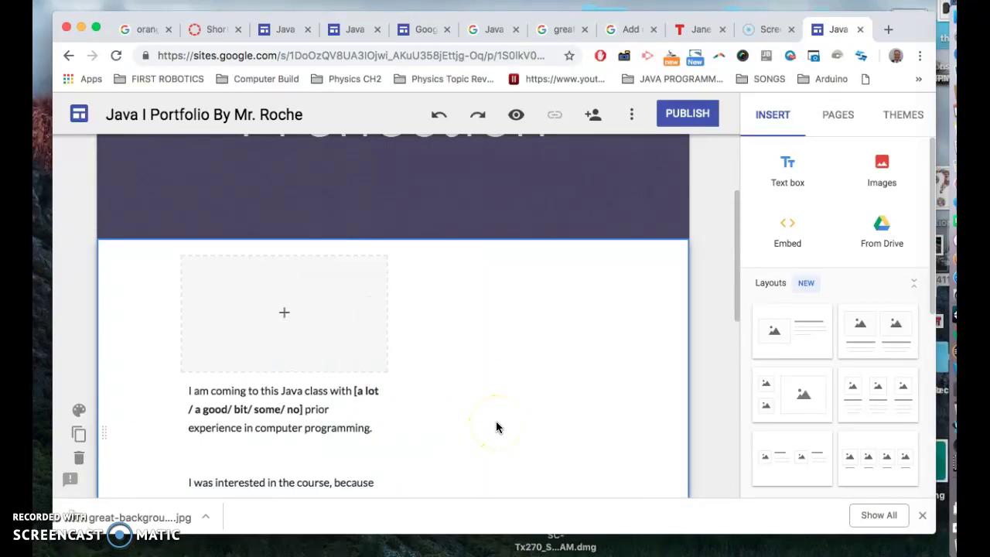
key("super+shift+z")
key("super+z")
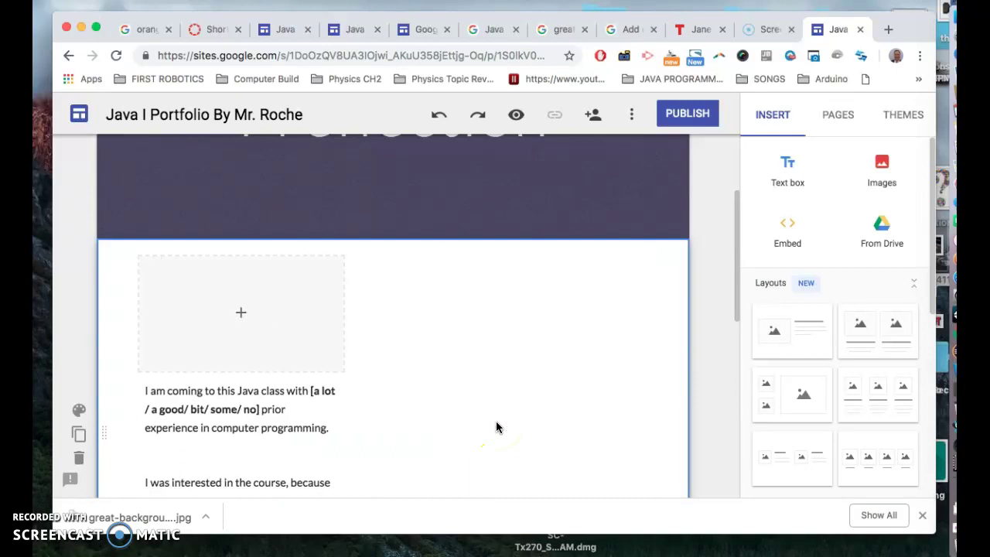
key("super+shift+z")
left_click(260, 198)
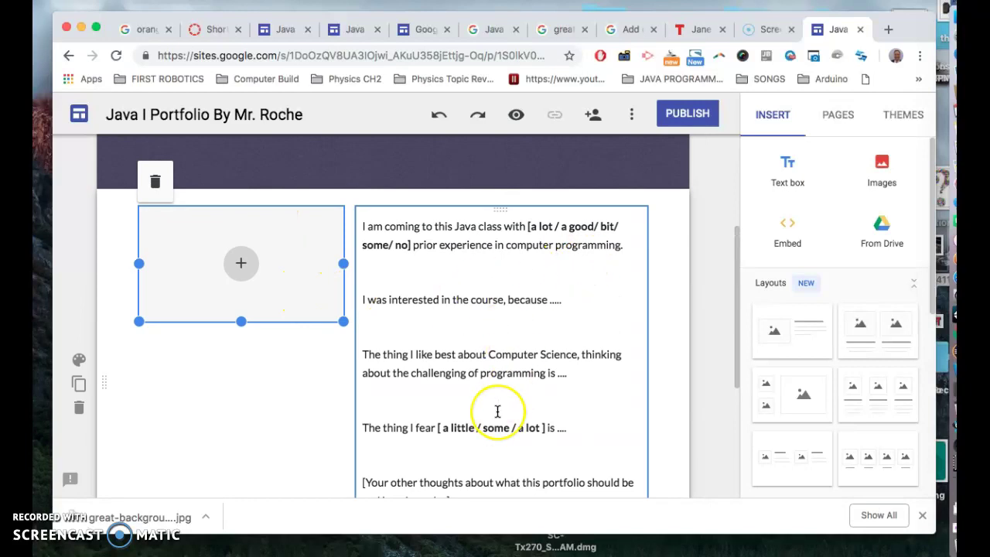
Review the Preflection page content, the available layouts and insertable elements, and the site's page list.
scroll(498, 409, "up", 2)
scroll(497, 408, "down", 2)
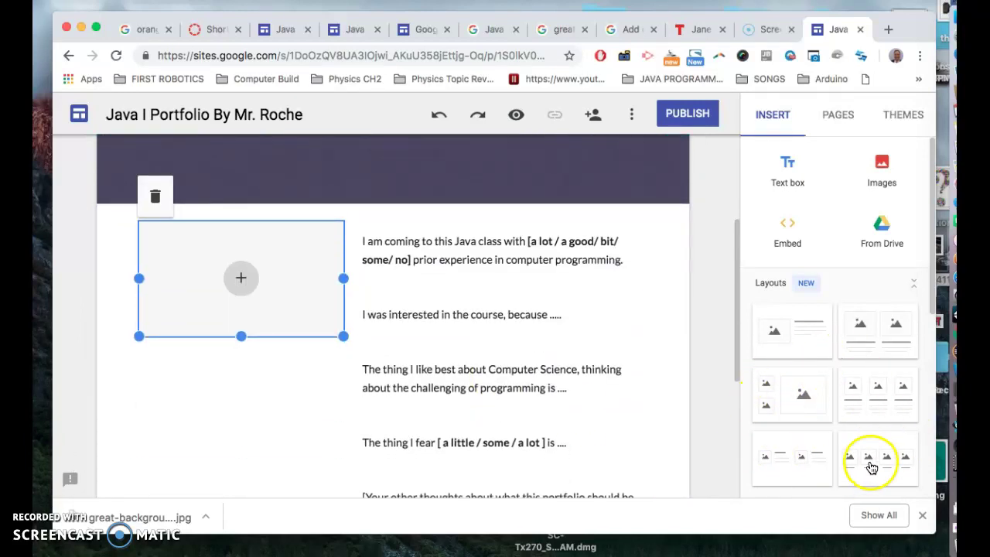
scroll(870, 461, "down", 5)
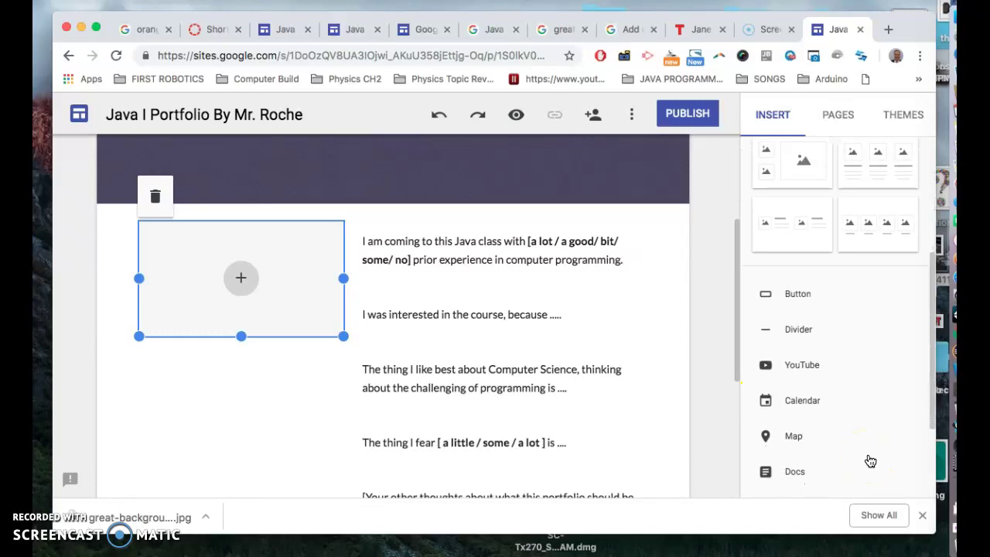
scroll(870, 461, "up", 3)
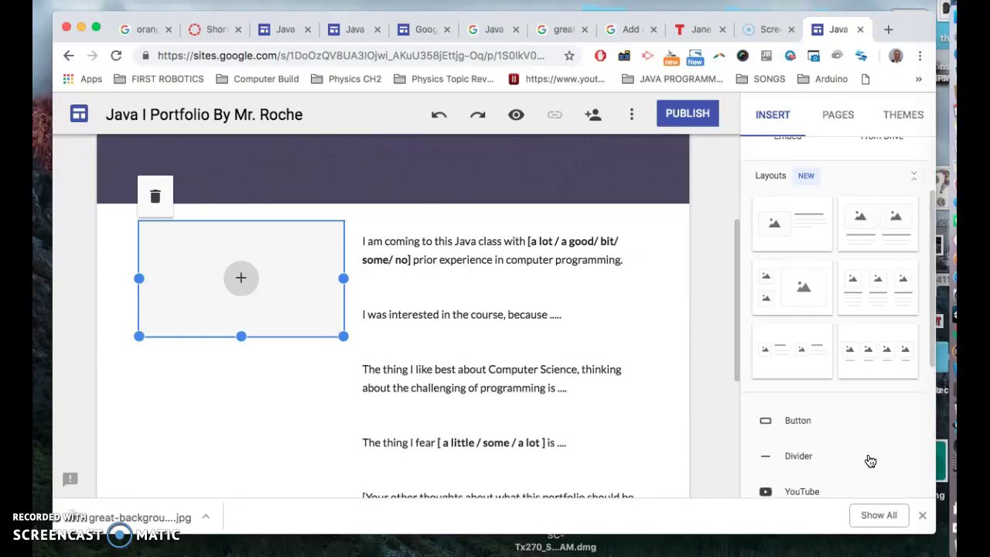
left_click(379, 312)
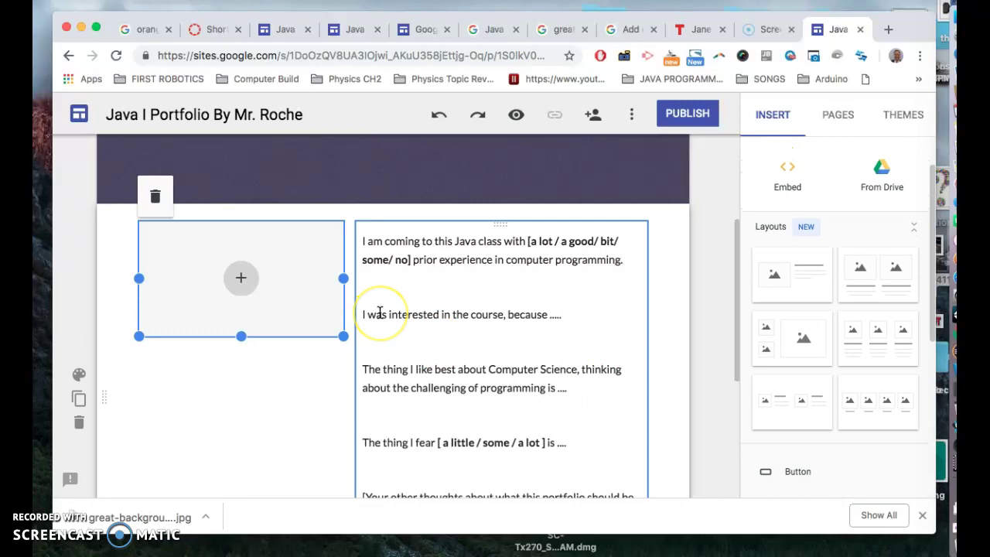
scroll(379, 311, "up", 3)
scroll(379, 312, "down", 2)
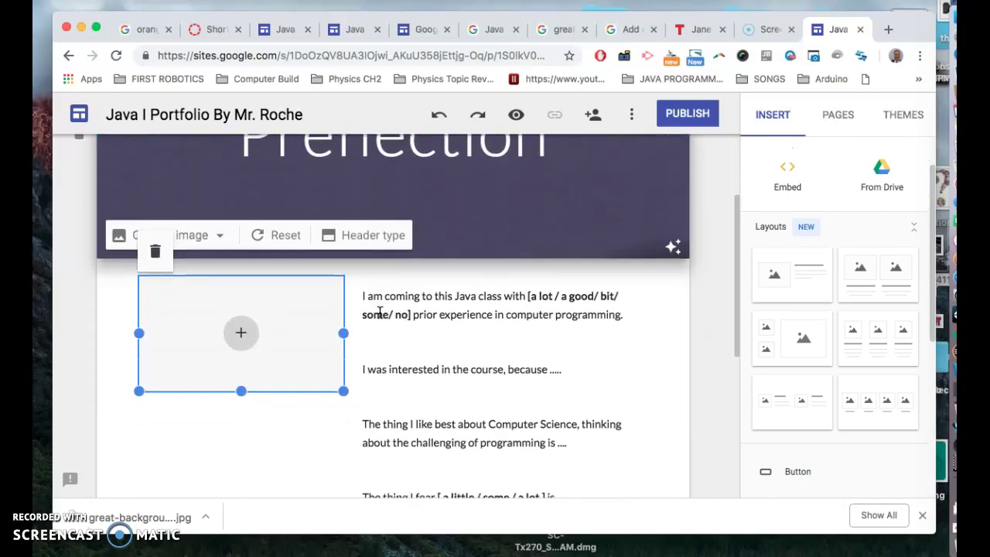
scroll(379, 312, "down", 2)
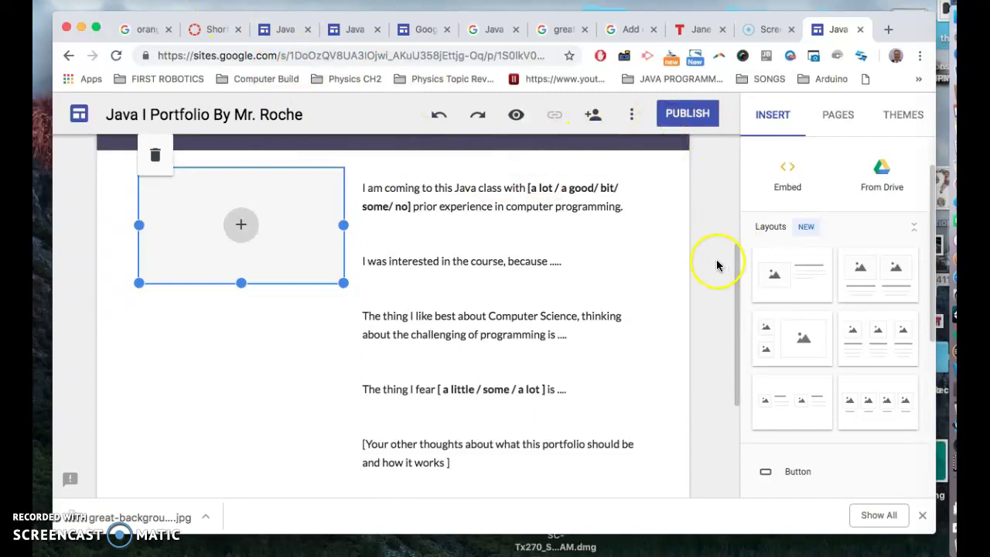
scroll(716, 263, "up", 5)
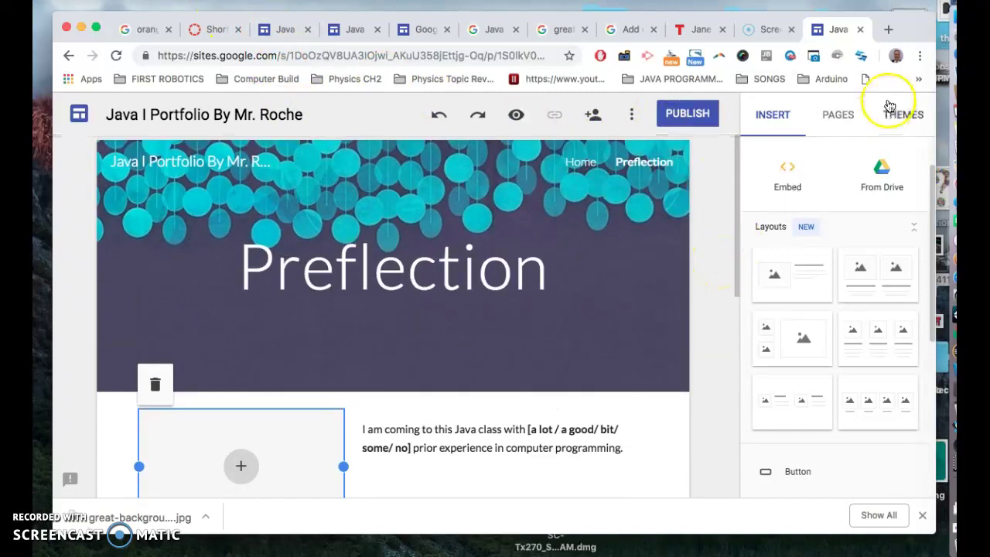
left_click(840, 112)
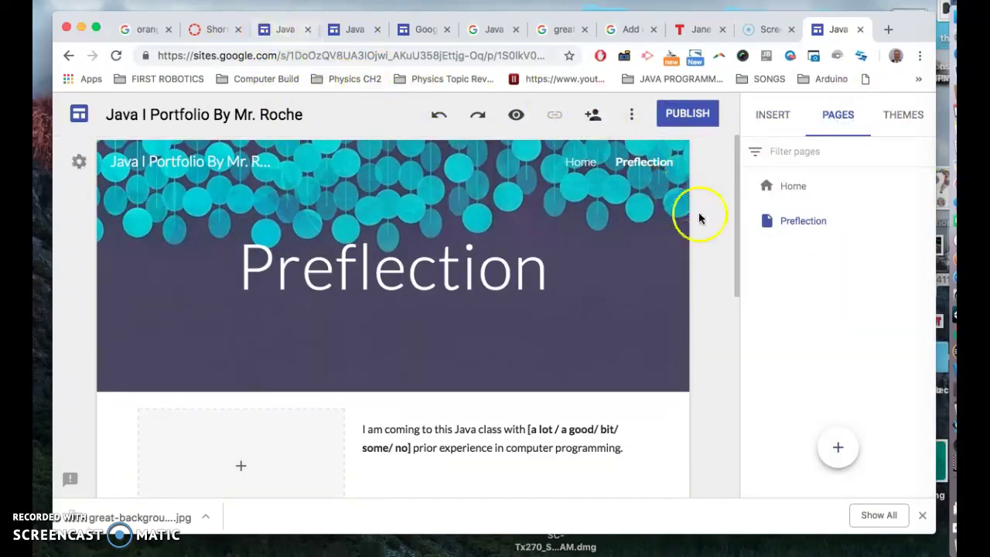
Review the published sample portfolio's Home and Preflection pages, including its web address and the My Learning Goals section.
left_click(285, 31)
scroll(337, 311, "up", 5)
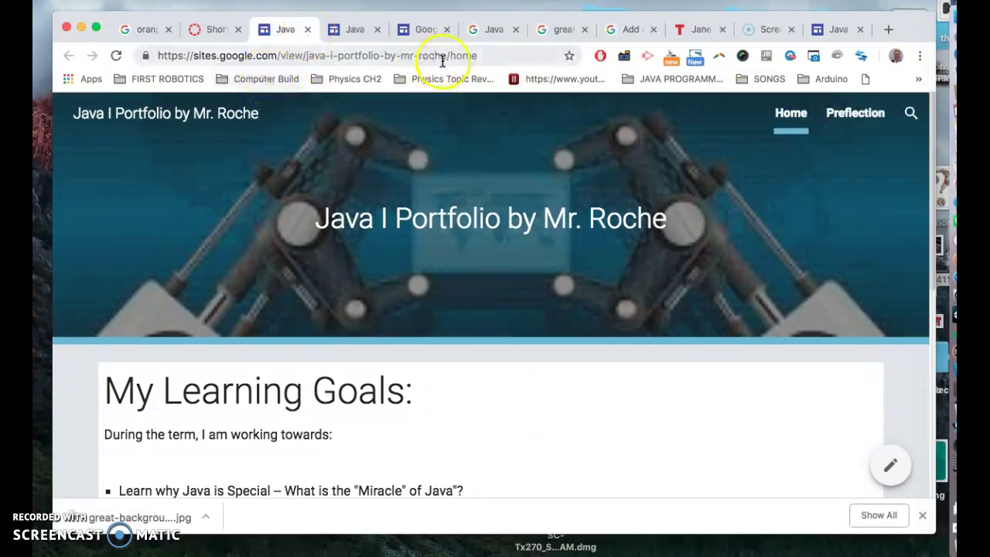
left_click(481, 57)
left_click(348, 29)
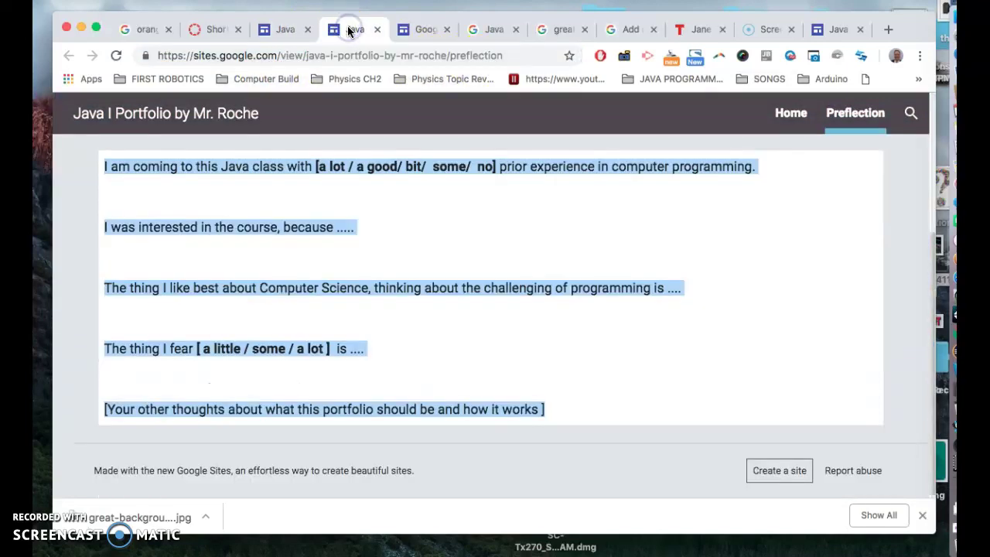
scroll(410, 258, "up", 5)
left_click(213, 273)
left_click(185, 116)
scroll(462, 351, "down", 5)
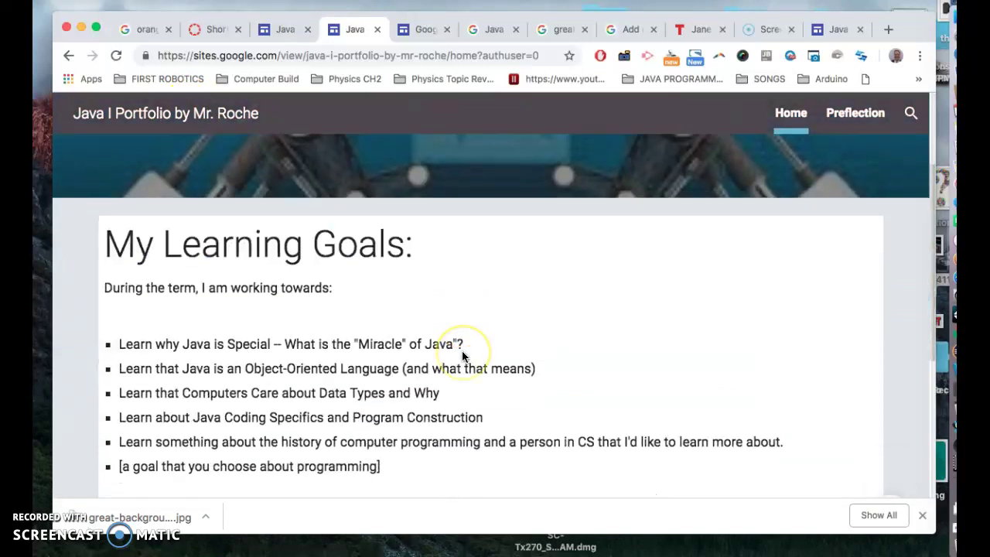
scroll(461, 350, "up", 5)
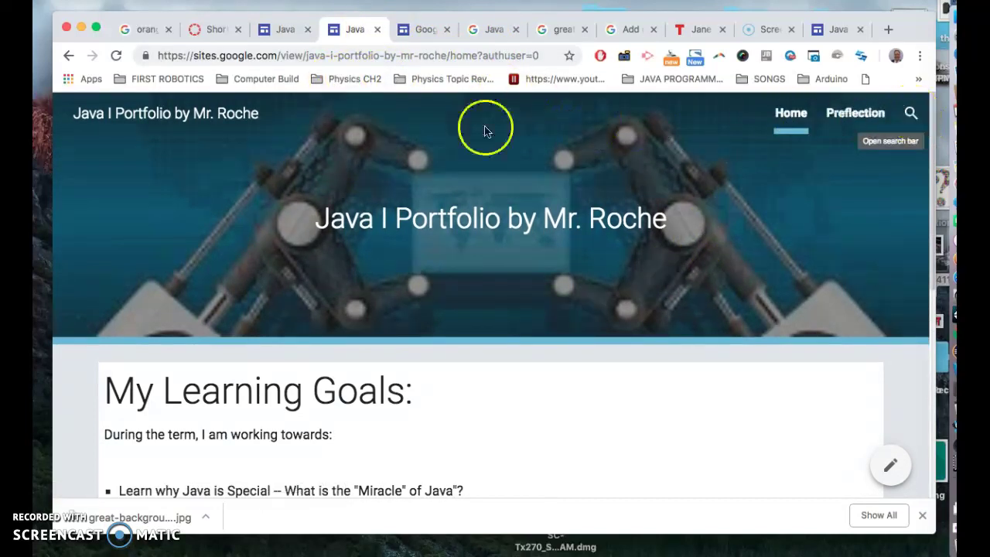
Open the sample Java I portfolio from the Google Sites list for editing and dismiss the audience notice.
left_click(419, 28)
left_click(206, 248)
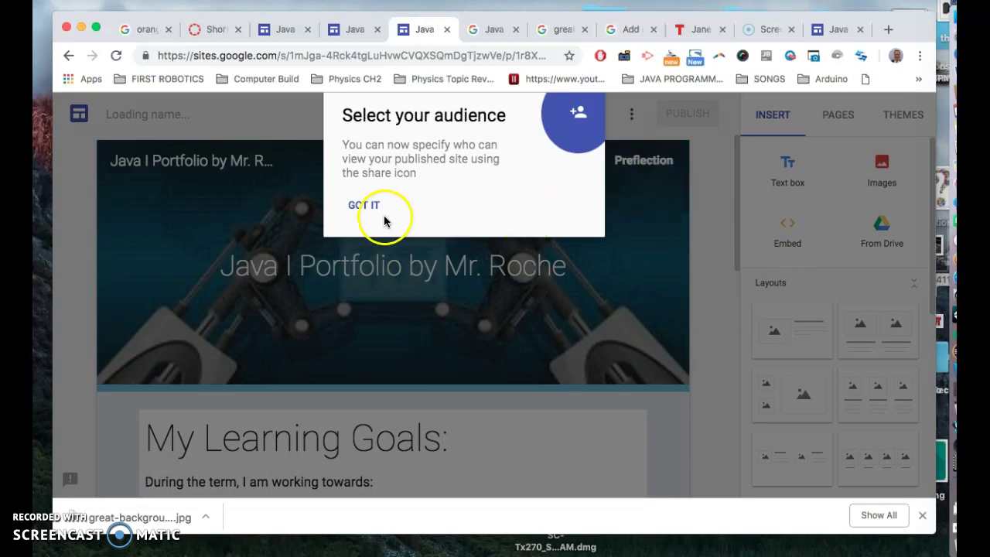
left_click(361, 207)
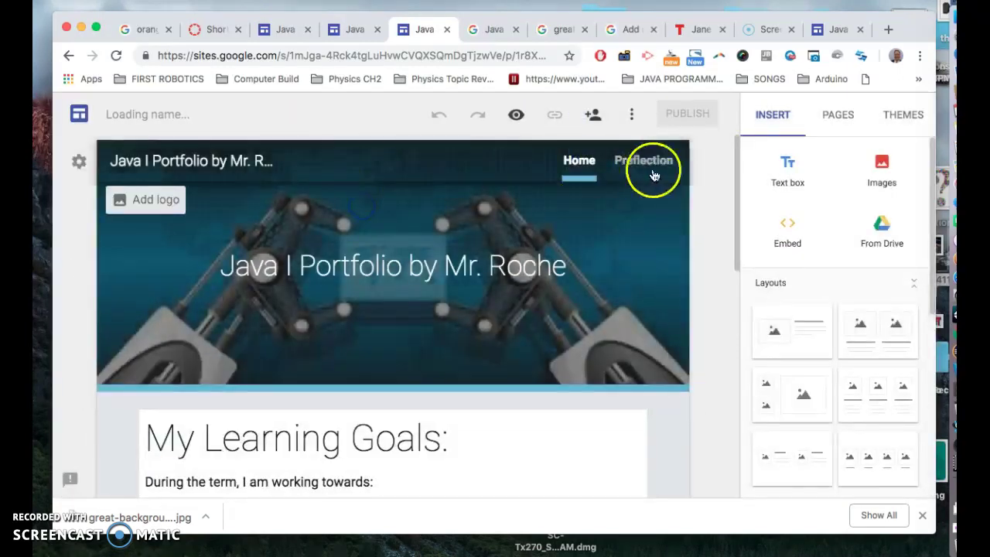
scroll(706, 224, "down", 1)
scroll(706, 224, "up", 1)
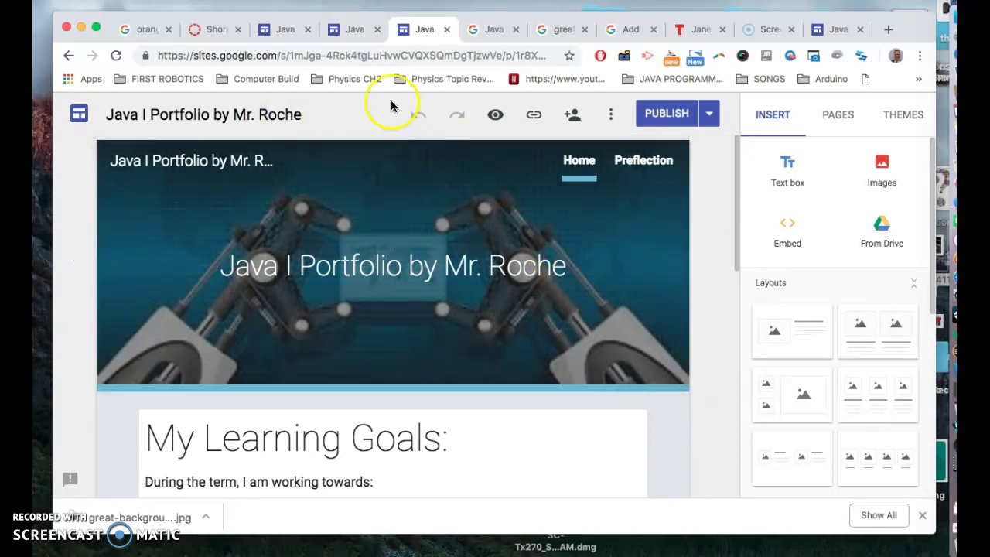
Examine the site's publishing options without choosing any of them.
left_click(709, 114)
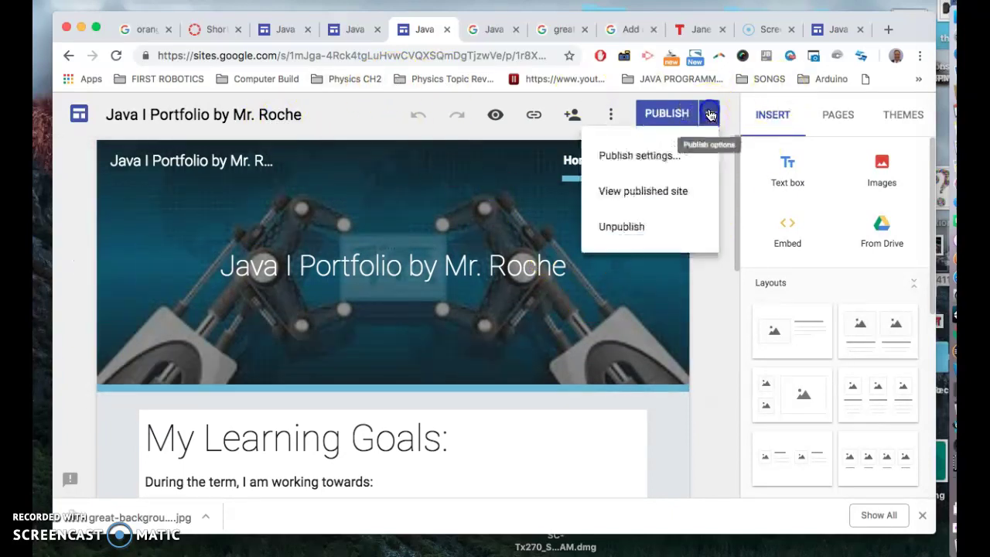
left_click(725, 163)
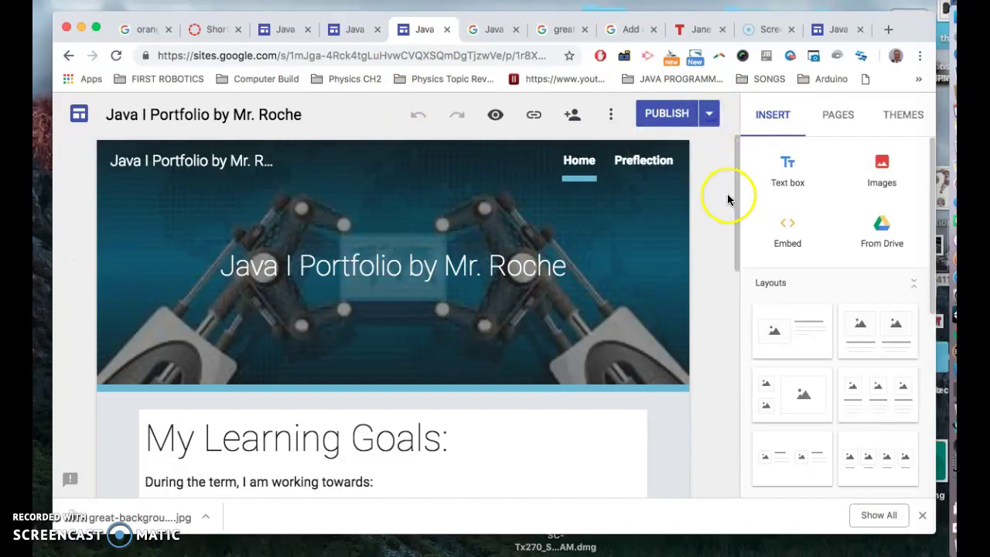
left_click(709, 118)
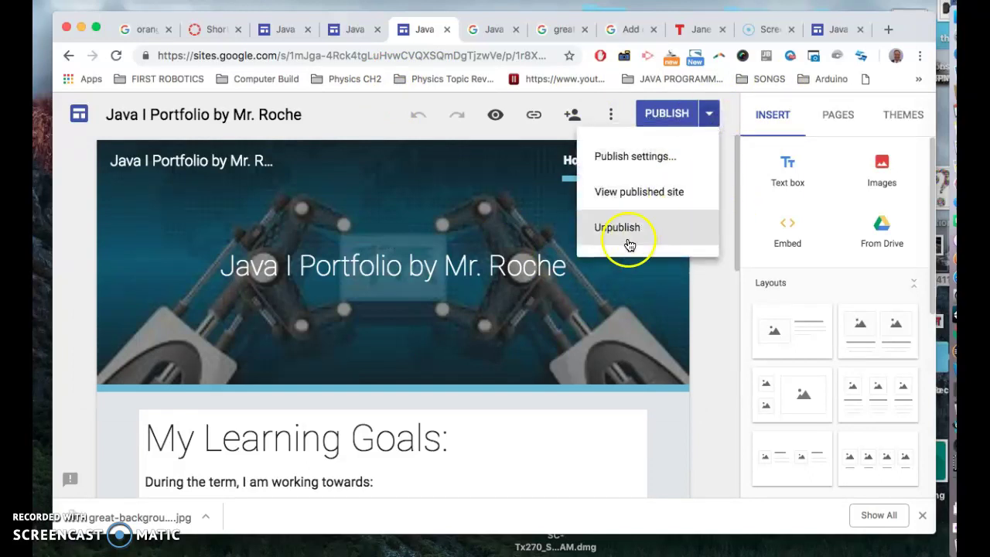
left_click(409, 105)
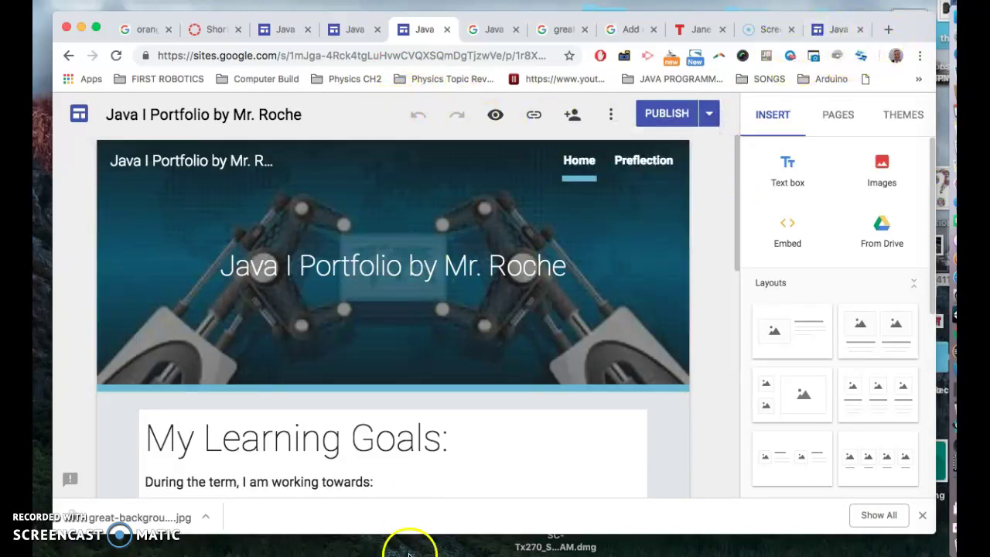
left_click(75, 523)
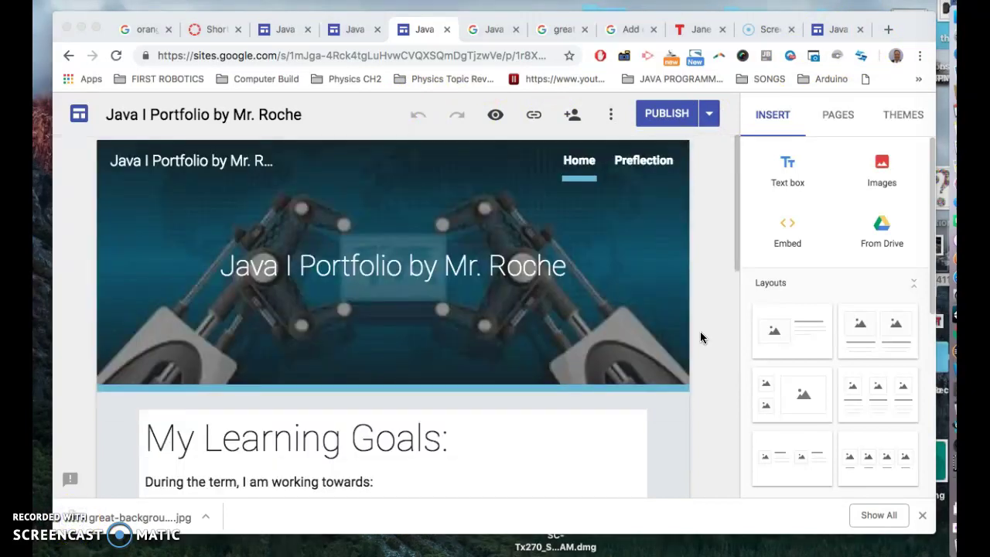
Copy the published site link while on the Home page.
left_click(532, 116)
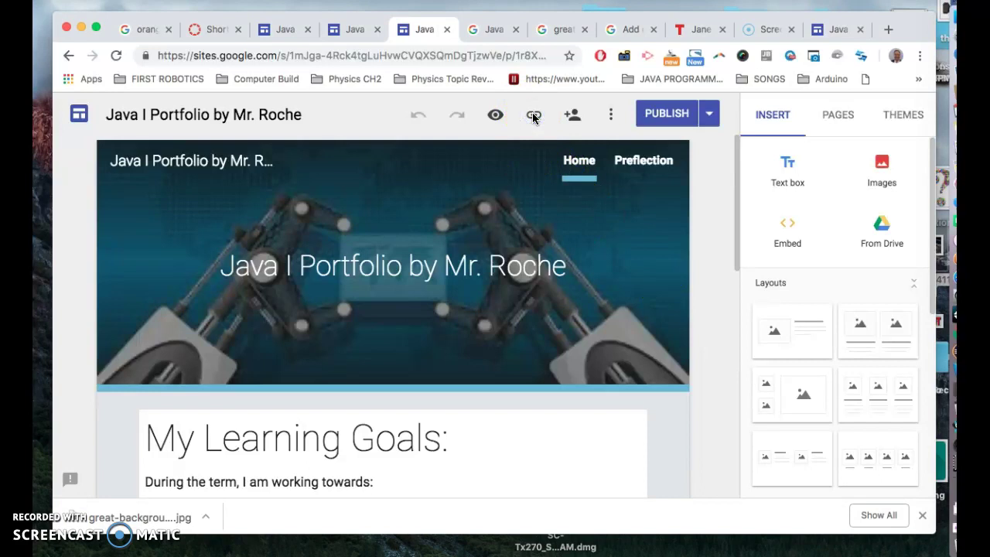
left_click(533, 116)
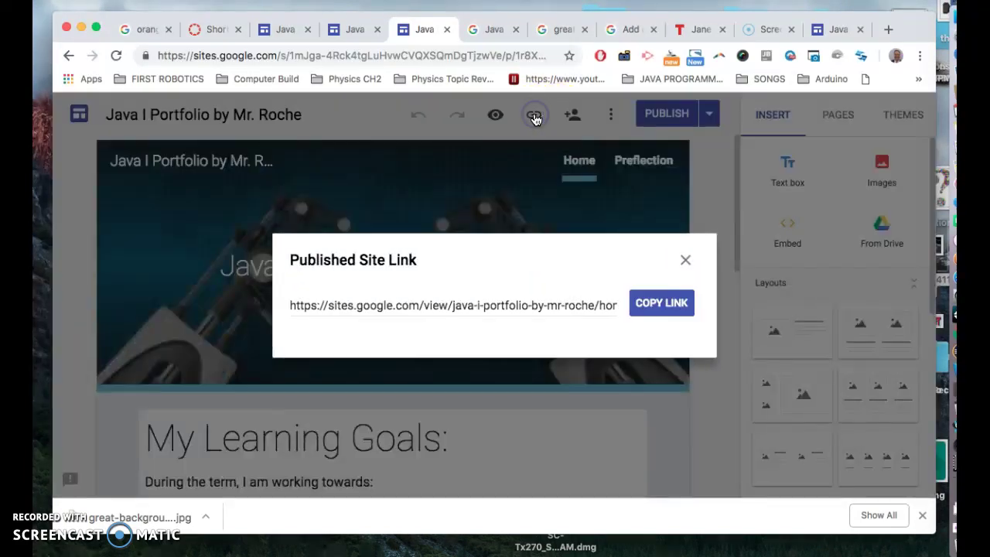
left_click(662, 303)
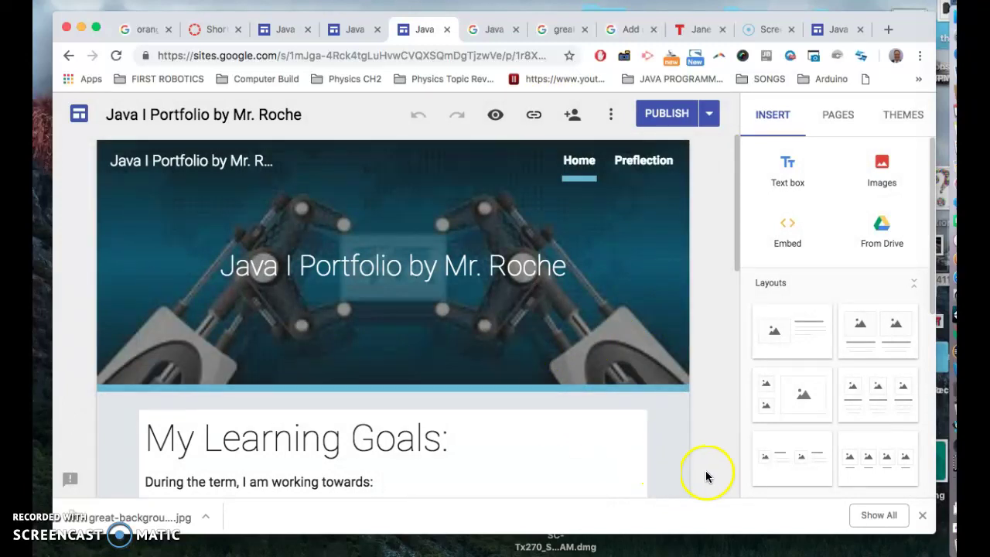
Replace the linked Preflection entry under "...And this is my story" with a plain bulleted item reading "Preflection".
scroll(704, 474, "down", 3)
scroll(704, 474, "down", 2)
left_click(271, 420)
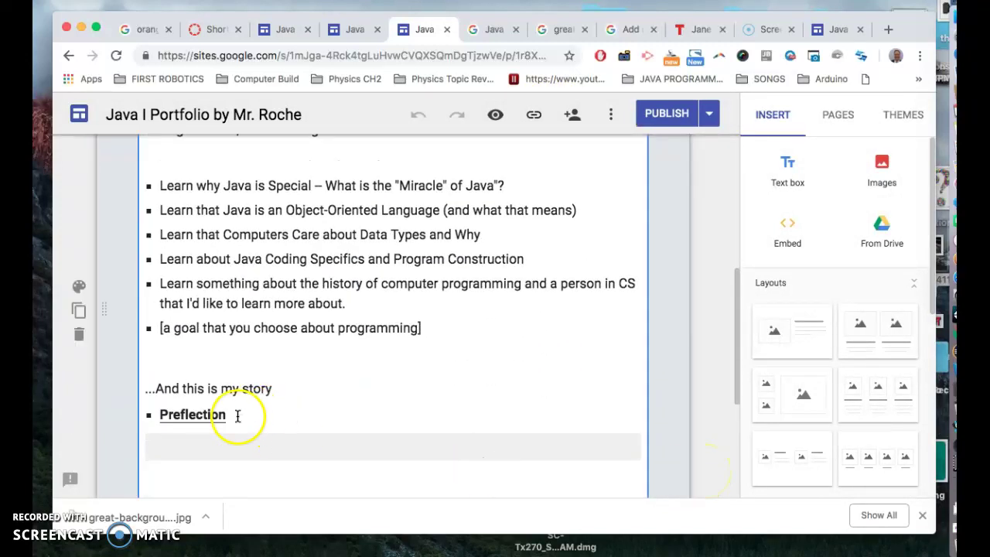
left_click(237, 416)
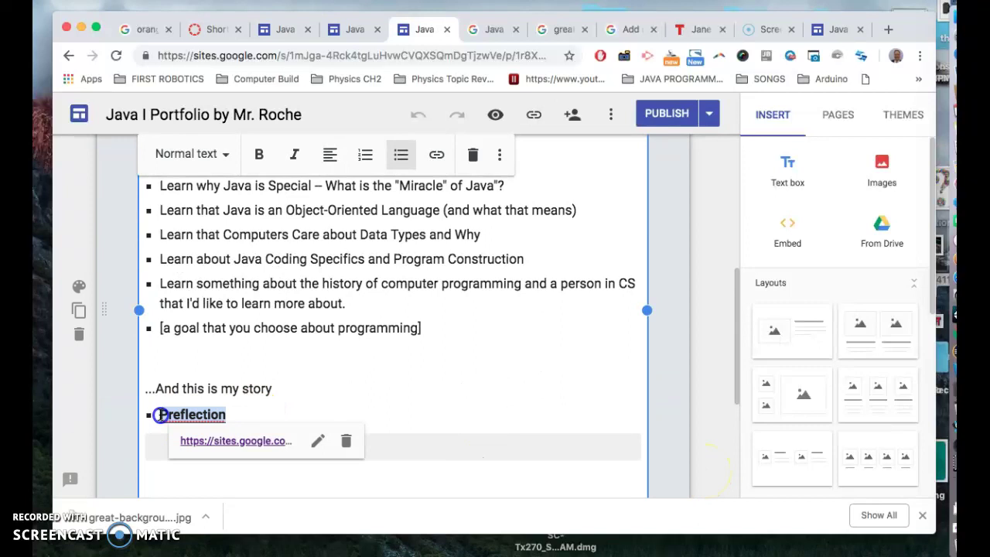
key("BackSpace")
key("BackSpace")
key("BackSpace")
key("Return")
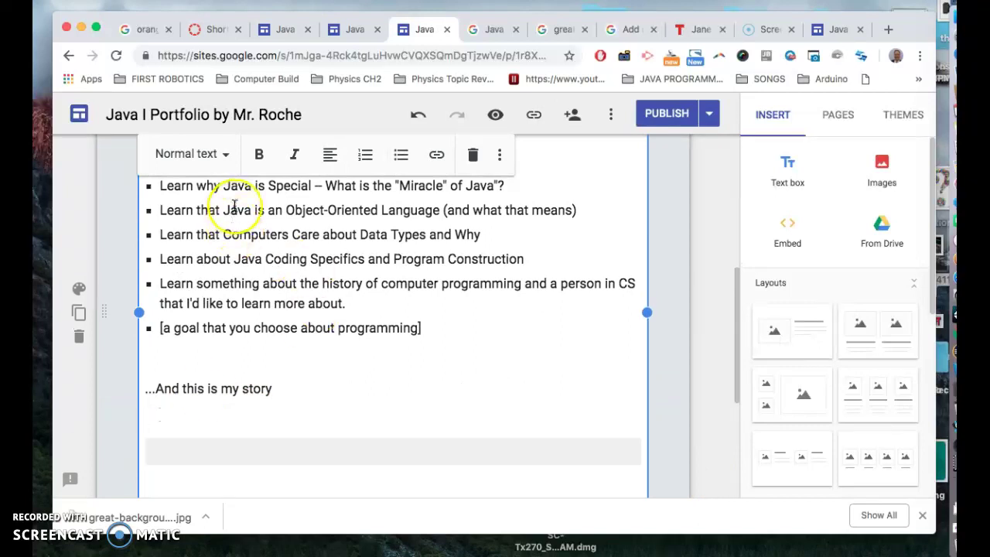
left_click(396, 155)
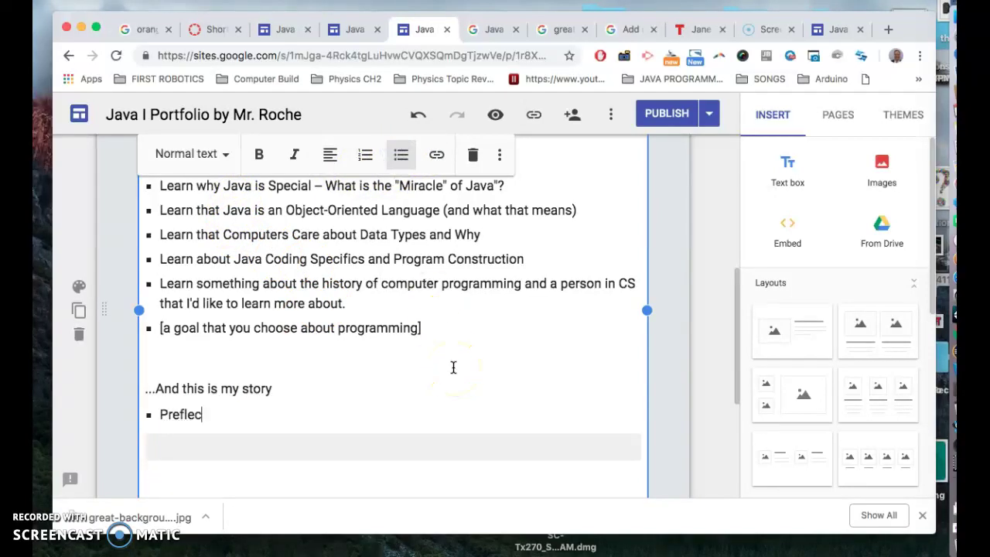
scroll(718, 355, "up", 1)
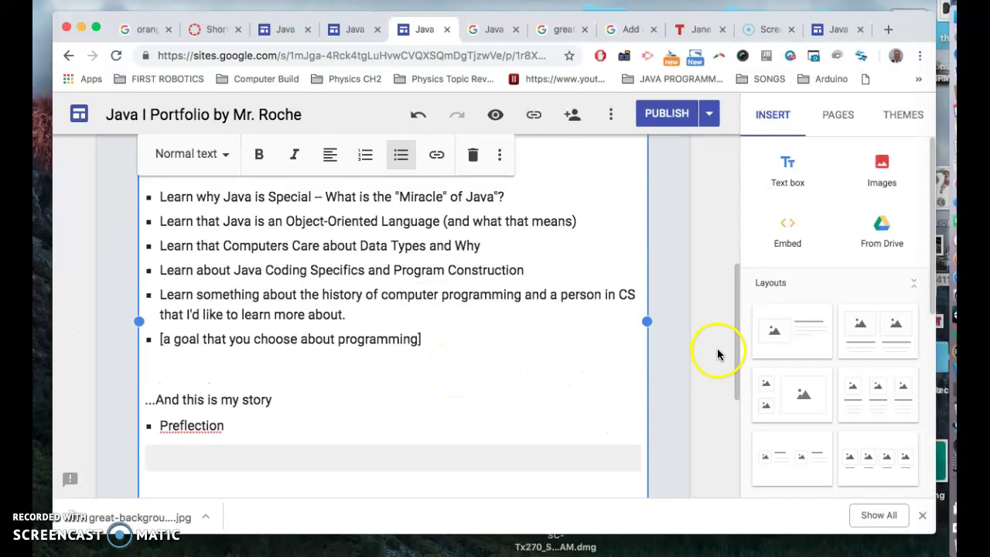
Open the Preflection page and copy its published link.
left_click(837, 116)
left_click(804, 224)
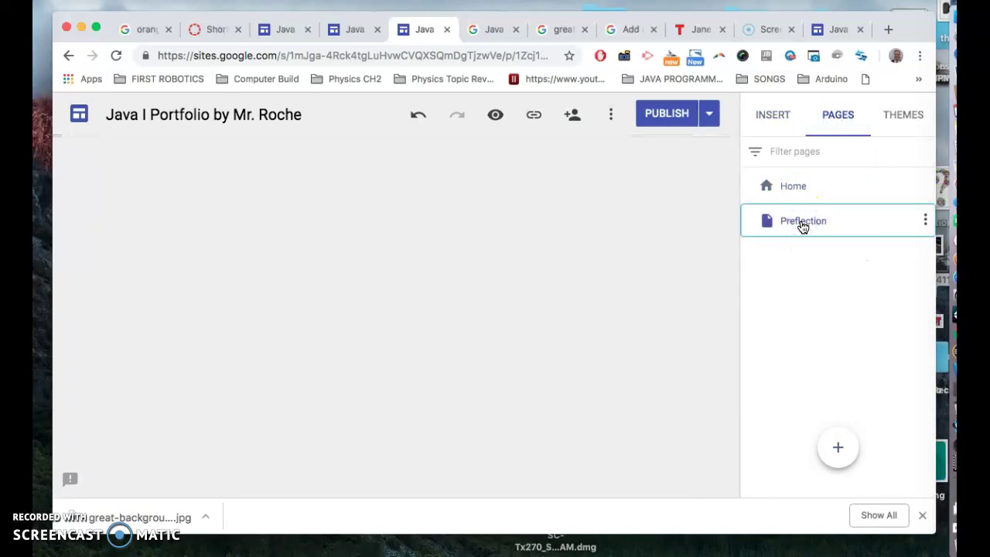
scroll(528, 408, "down", 5)
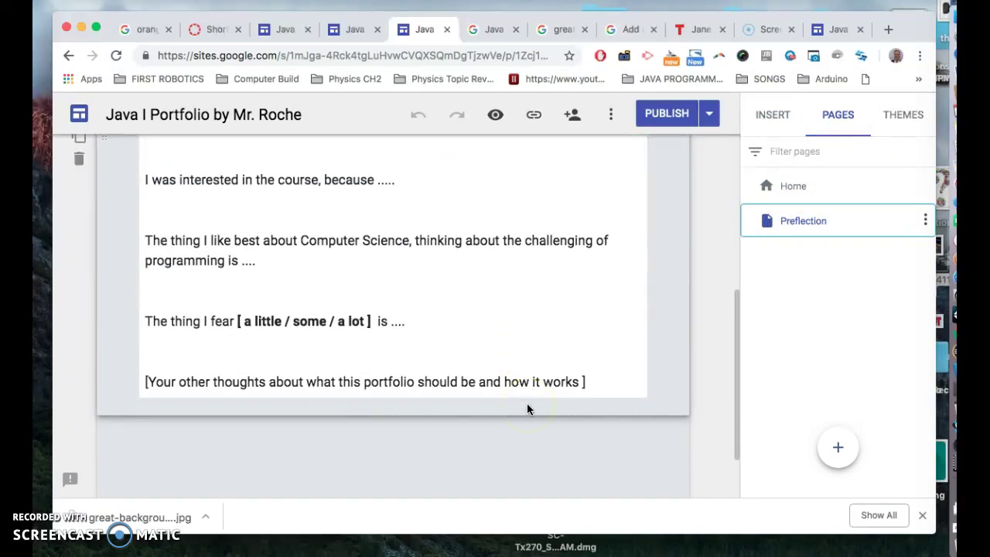
scroll(527, 409, "up", 5)
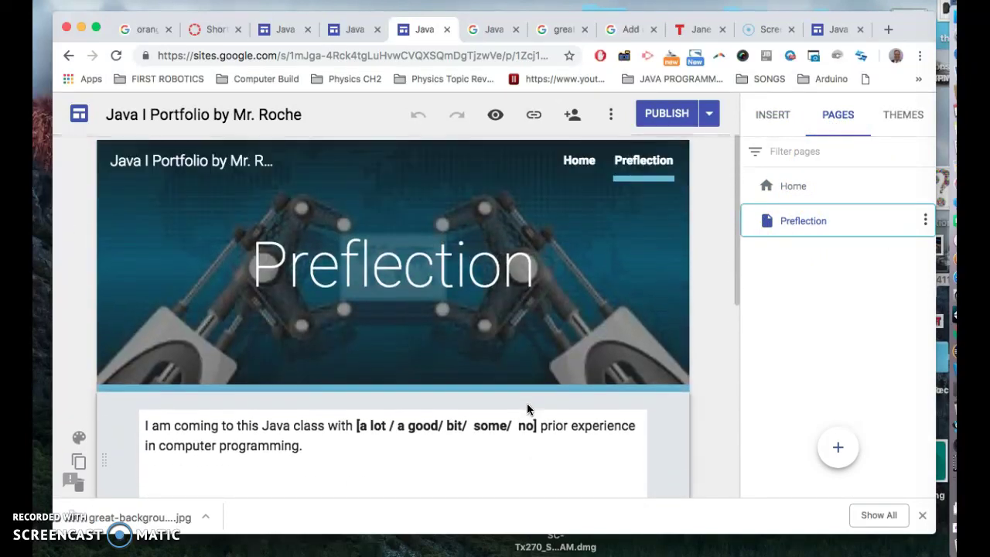
left_click(534, 114)
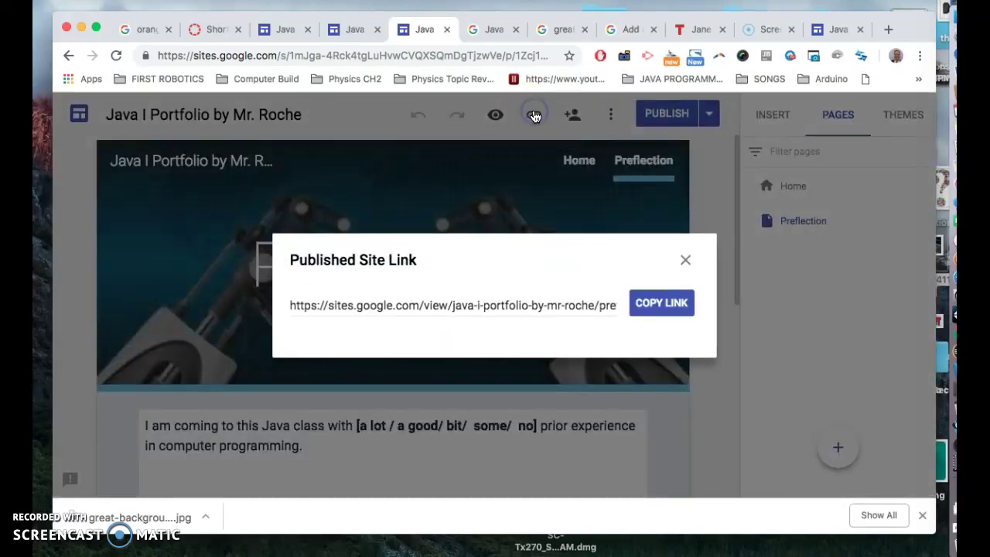
left_click(657, 315)
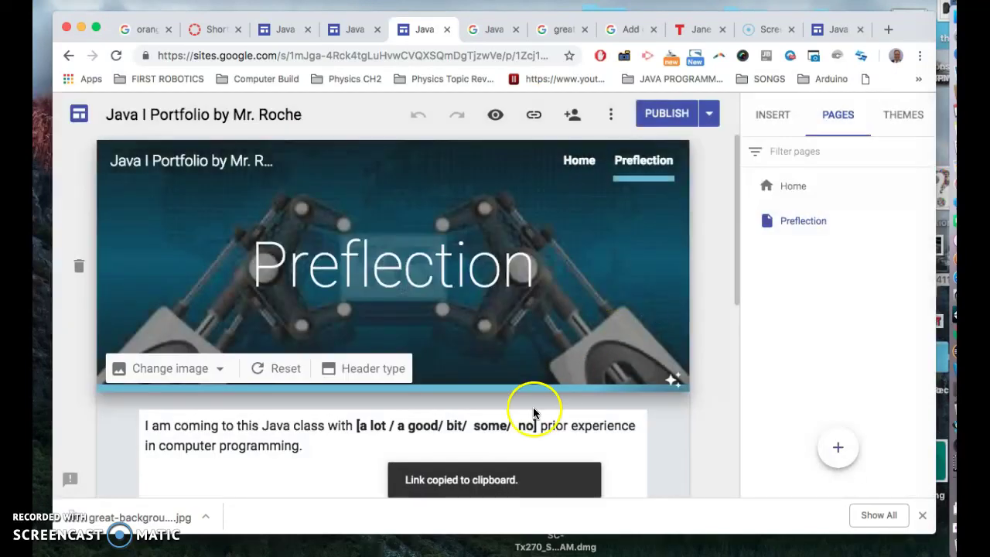
On the Home page, link the Preflection bullet to the copied address of the published Preflection page.
left_click(790, 191)
scroll(428, 383, "down", 15)
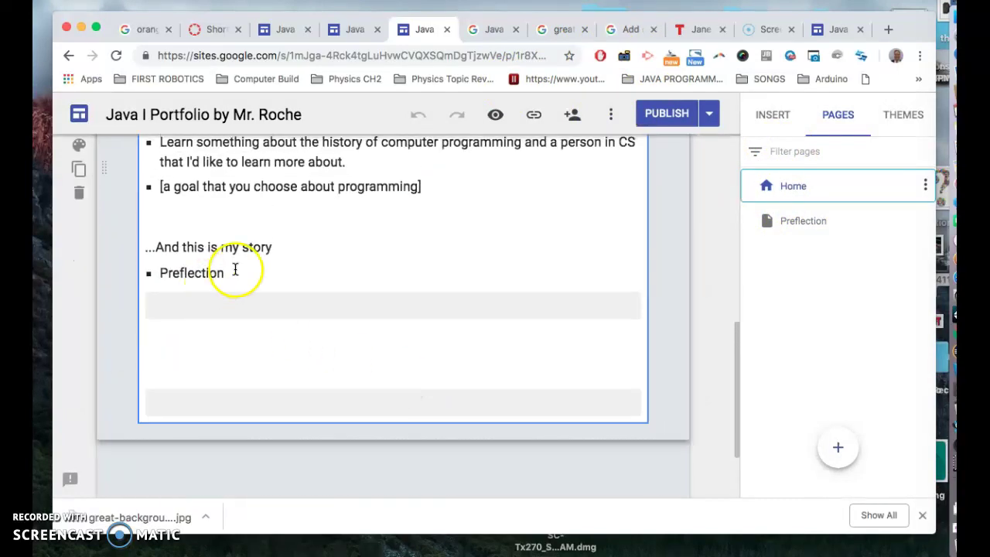
left_click(221, 270)
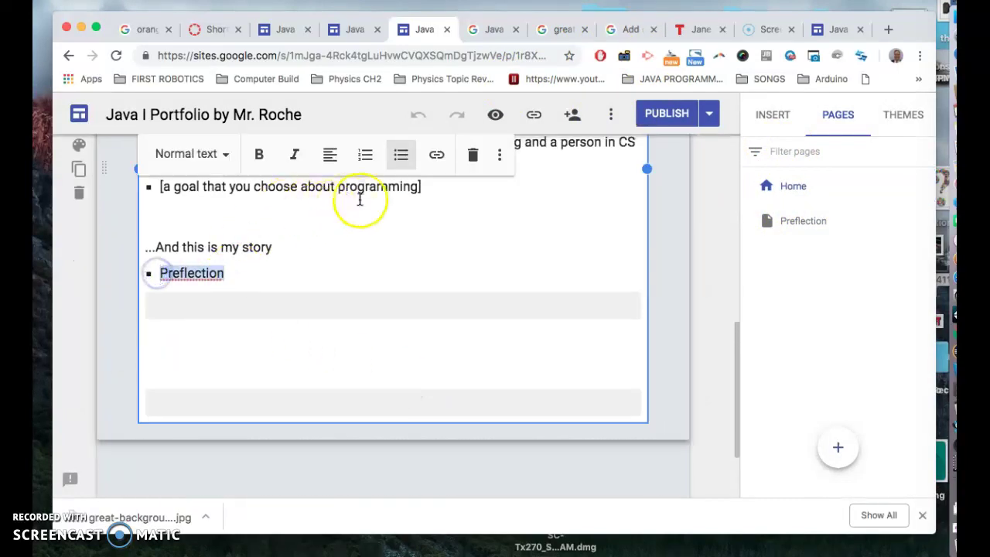
left_click(440, 154)
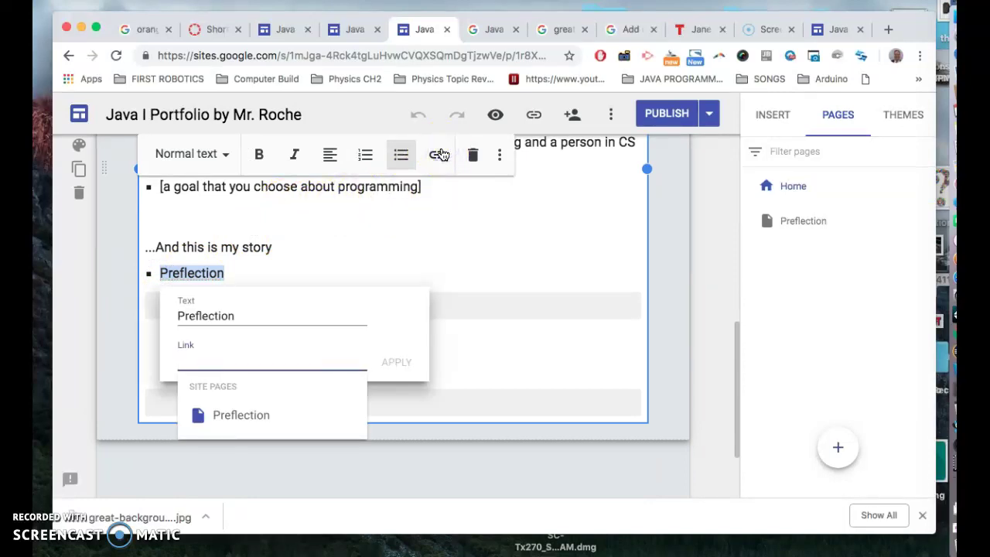
key("super+v")
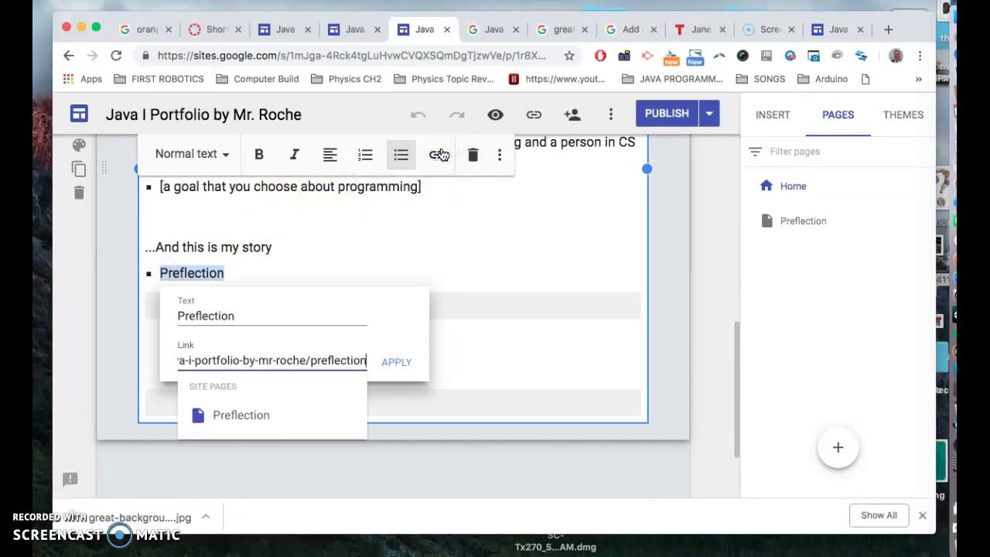
left_click(394, 361)
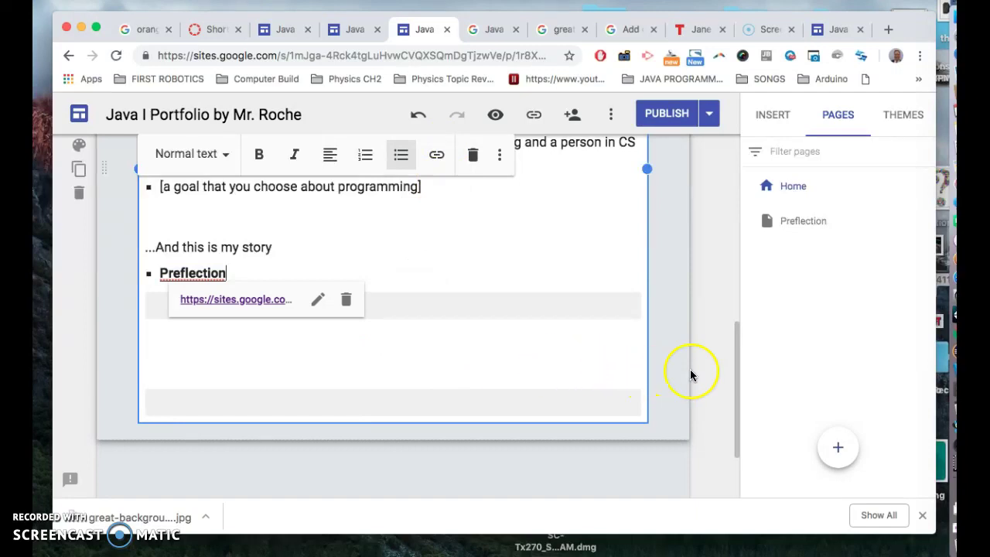
scroll(699, 371, "up", 5)
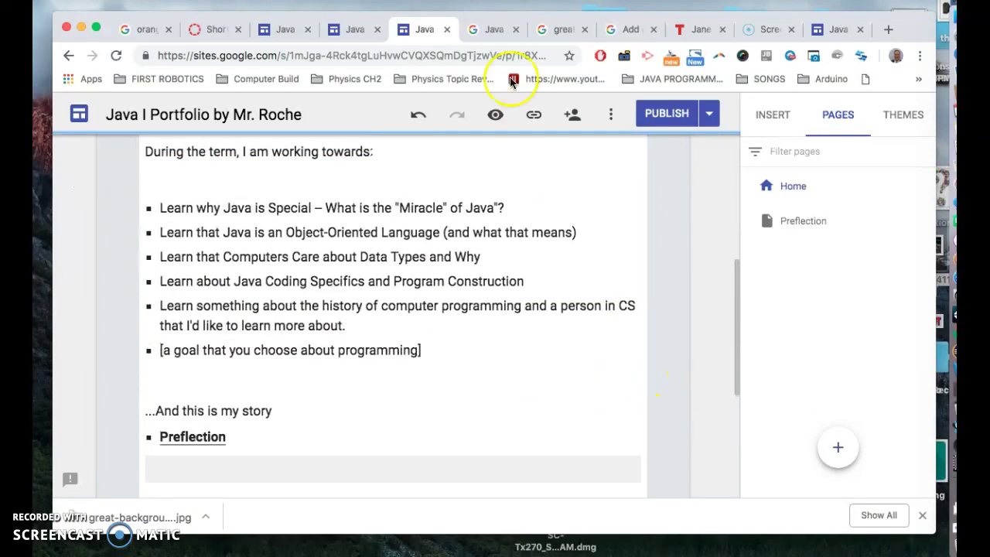
Copy the published link of the Home page.
left_click(536, 118)
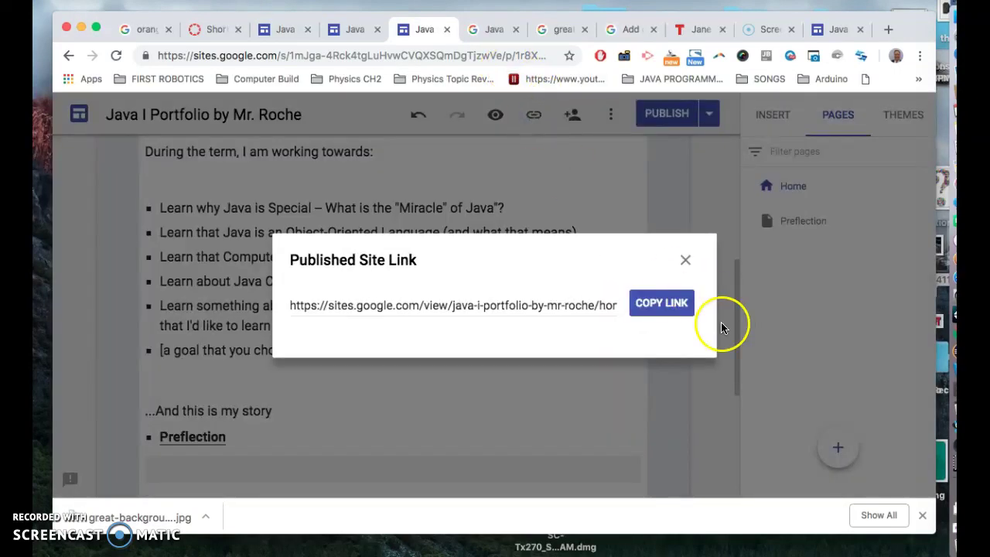
left_click(676, 305)
scroll(730, 242, "up", 10)
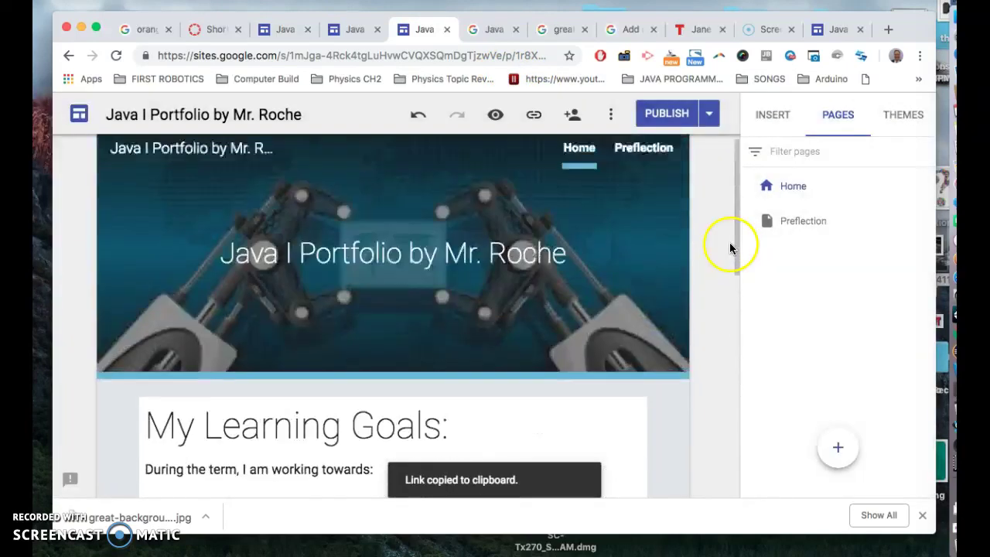
left_click(793, 188)
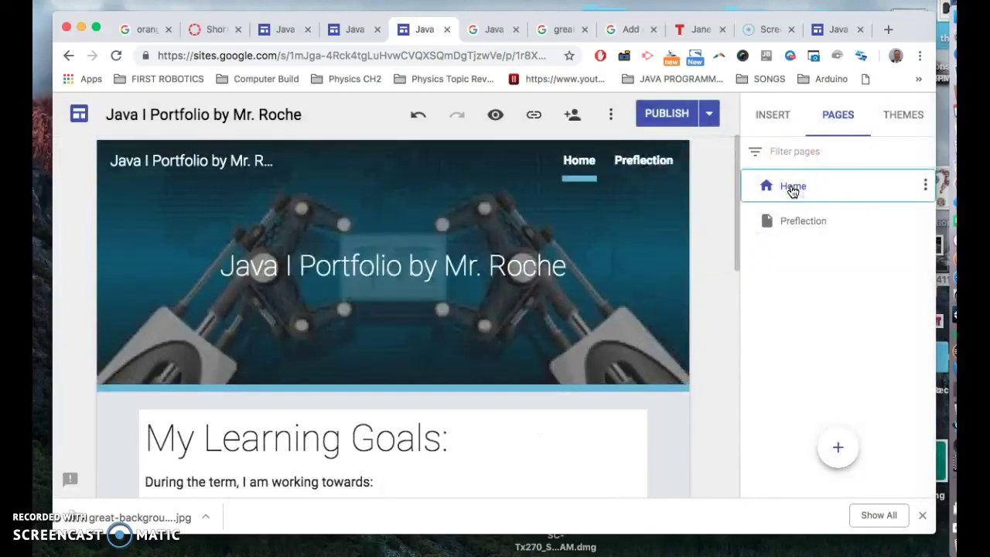
left_click(781, 188)
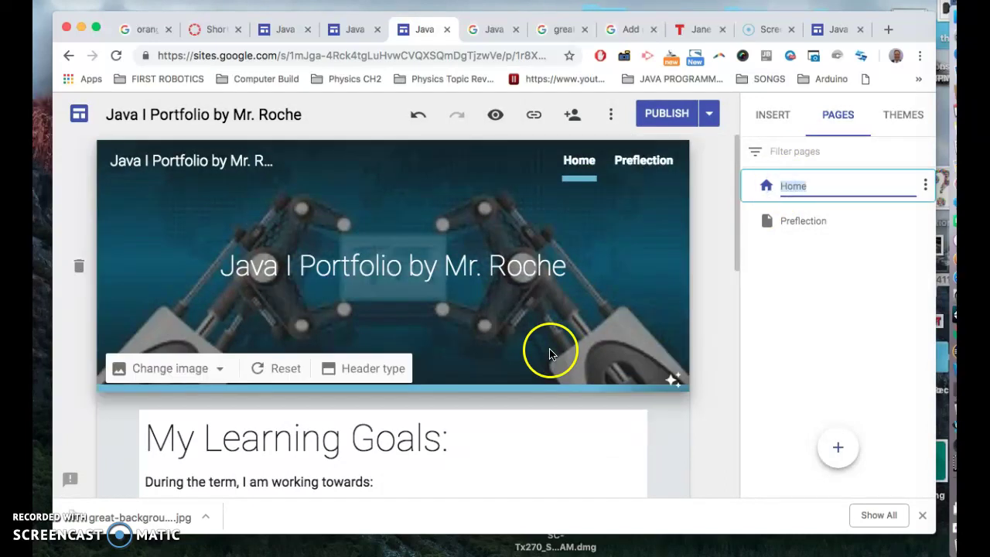
scroll(553, 354, "down", 1)
left_click(534, 116)
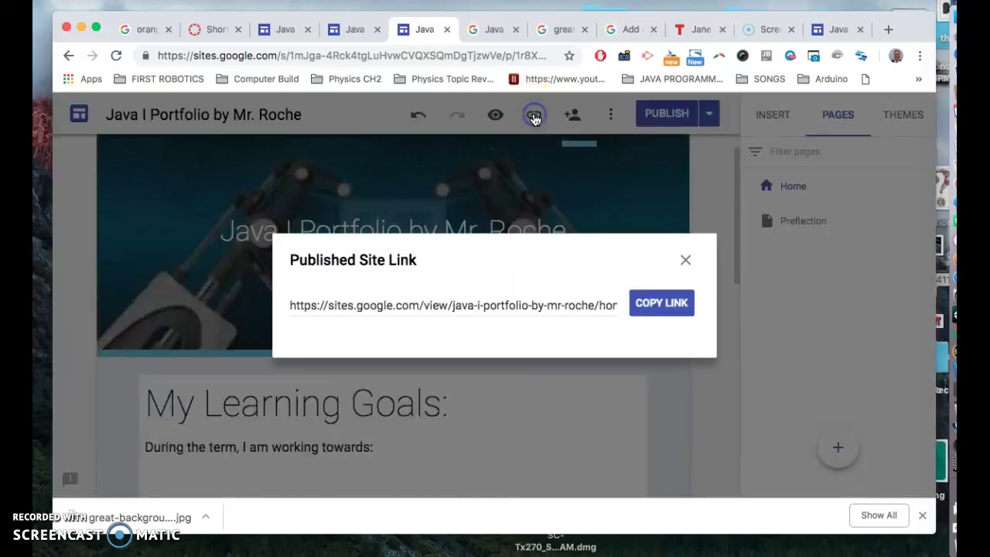
left_click(646, 303)
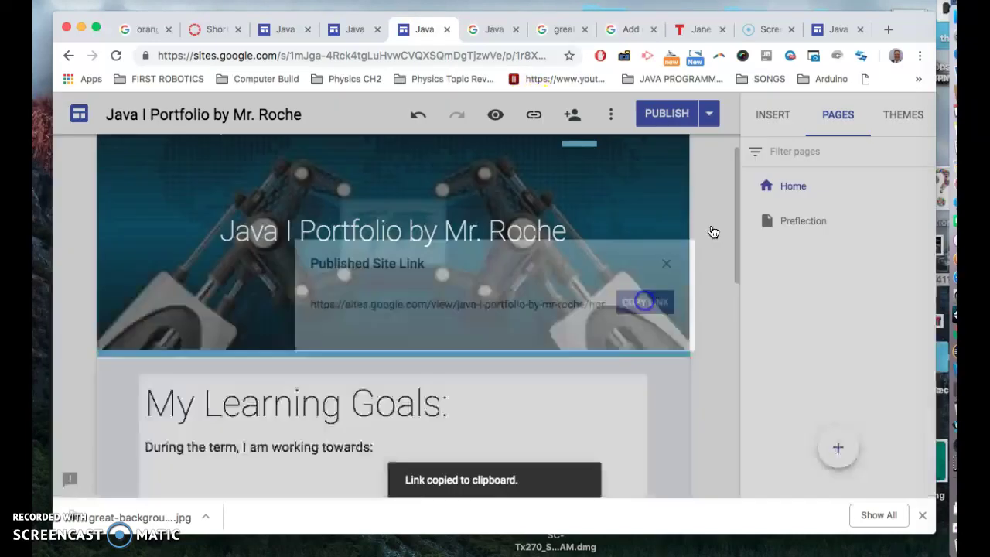
Load the copied Home page link in a new browser tab.
left_click(888, 29)
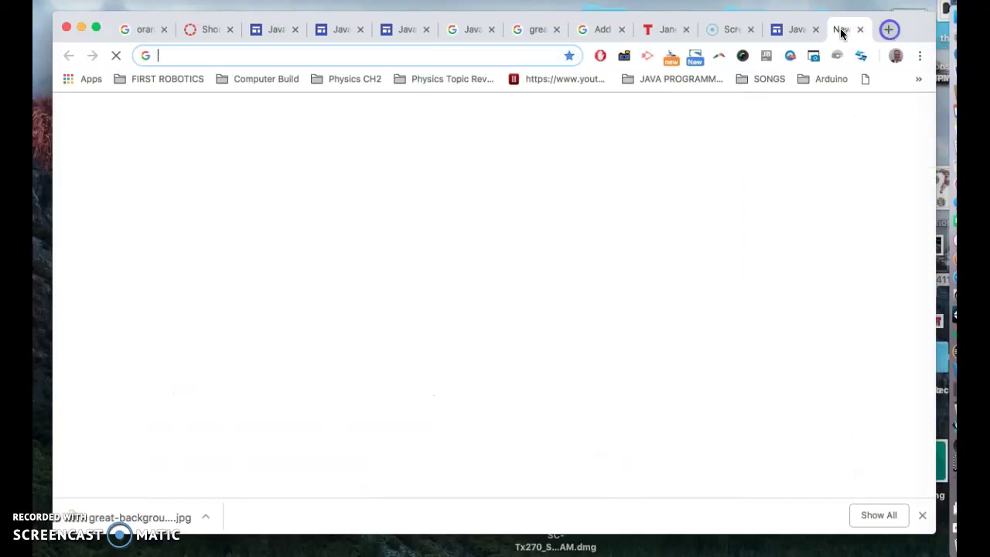
left_click(237, 57)
key("super+v")
key("Return")
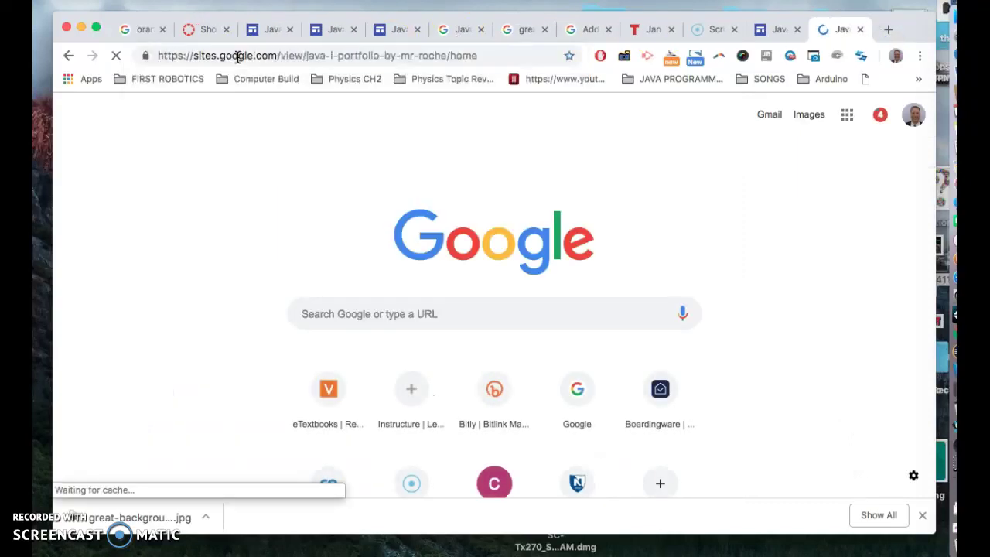
Follow the Preflection link in the published Home page's story list and look through the Preflection page.
scroll(291, 352, "down", 5)
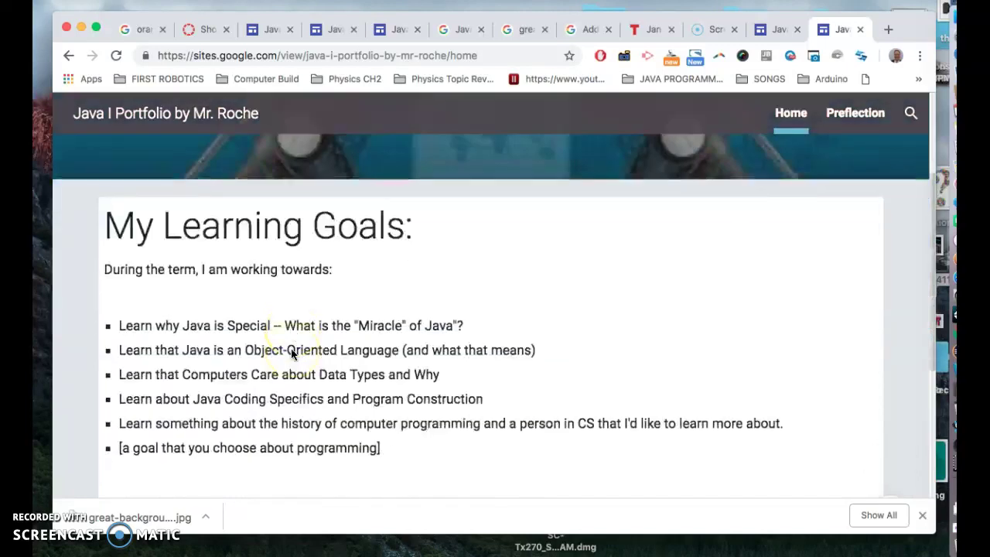
left_click(152, 371)
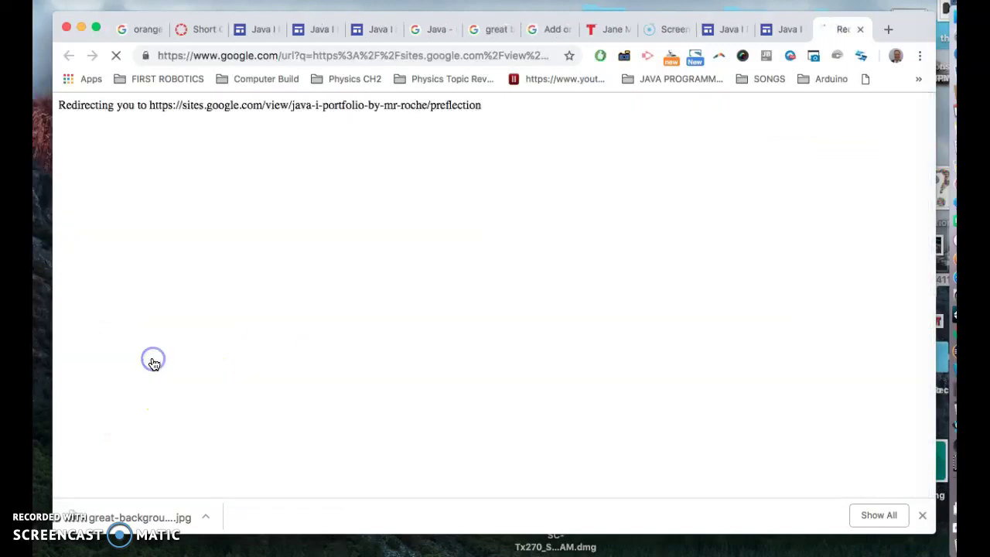
scroll(152, 362, "down", 5)
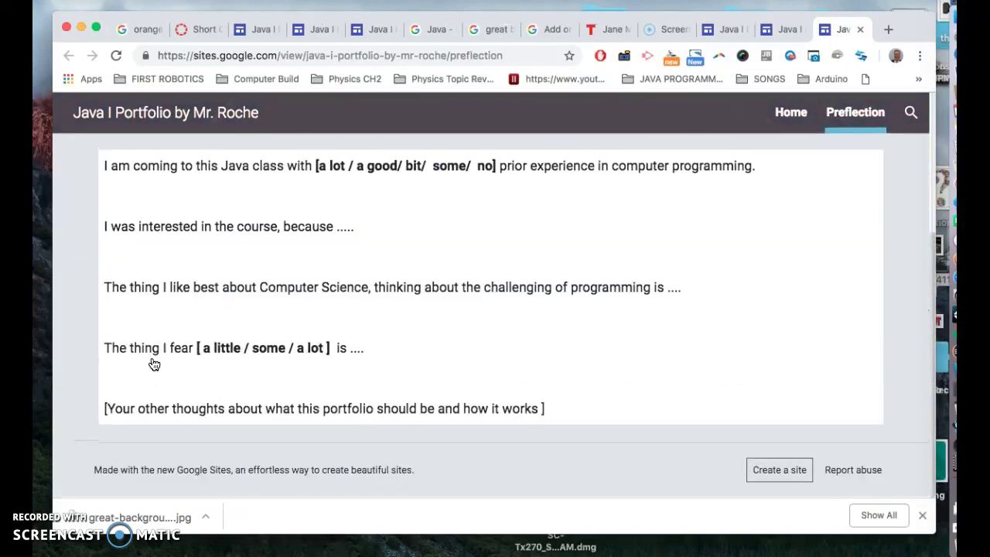
scroll(151, 361, "up", 5)
left_click(355, 207)
Return to the published Home page and review it from the banner to the story section.
left_click(790, 113)
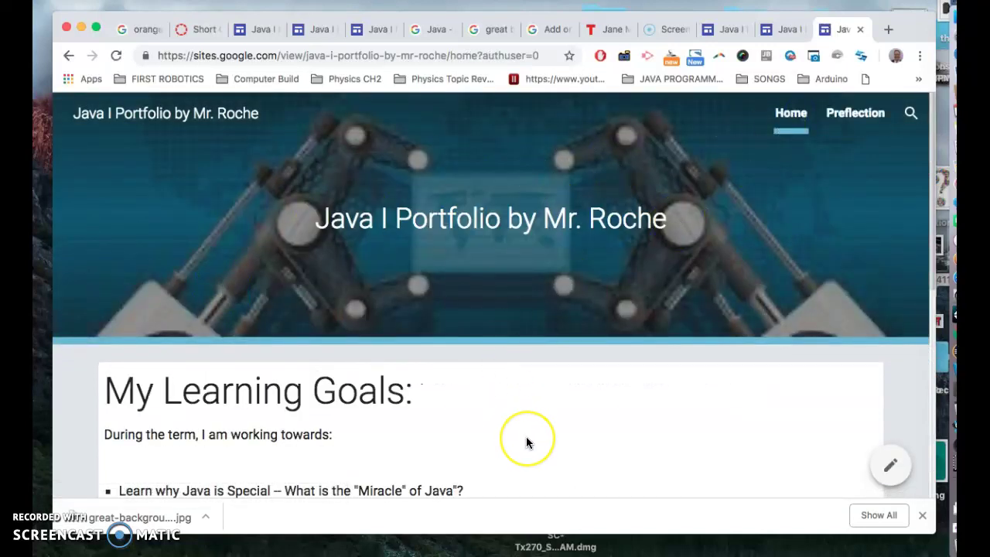
scroll(525, 436, "down", 10)
scroll(526, 436, "up", 10)
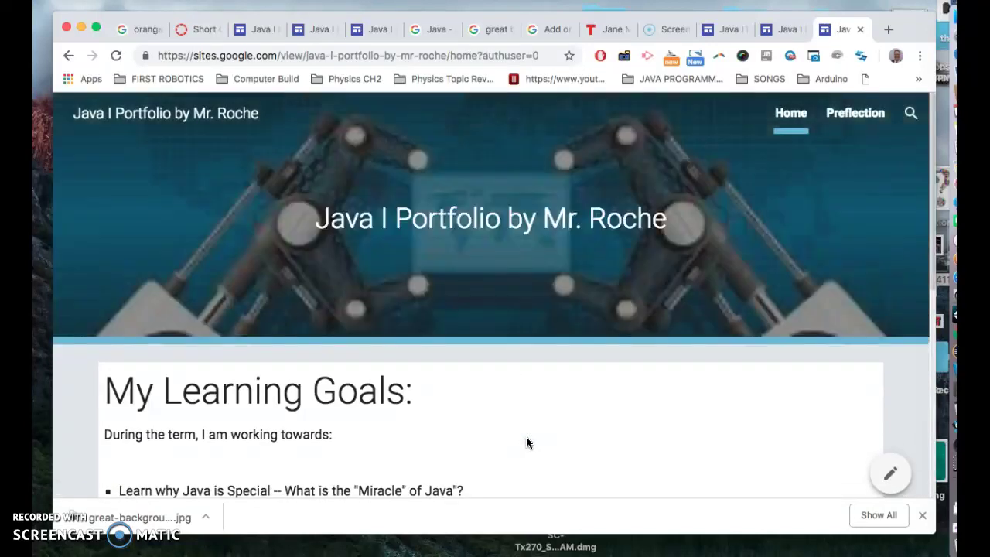
scroll(526, 443, "down", 4)
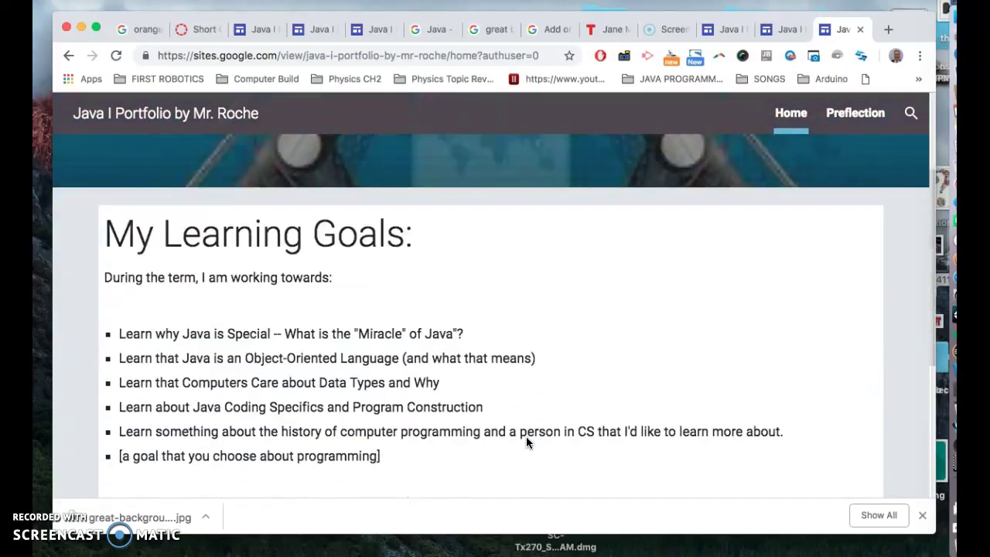
scroll(526, 442, "up", 4)
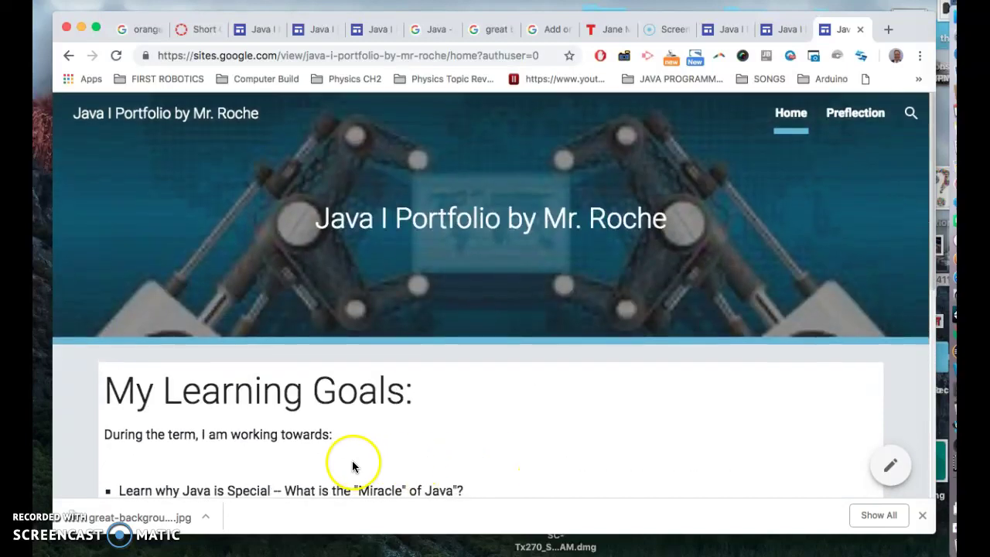
scroll(497, 320, "down", 1)
scroll(496, 315, "down", 3)
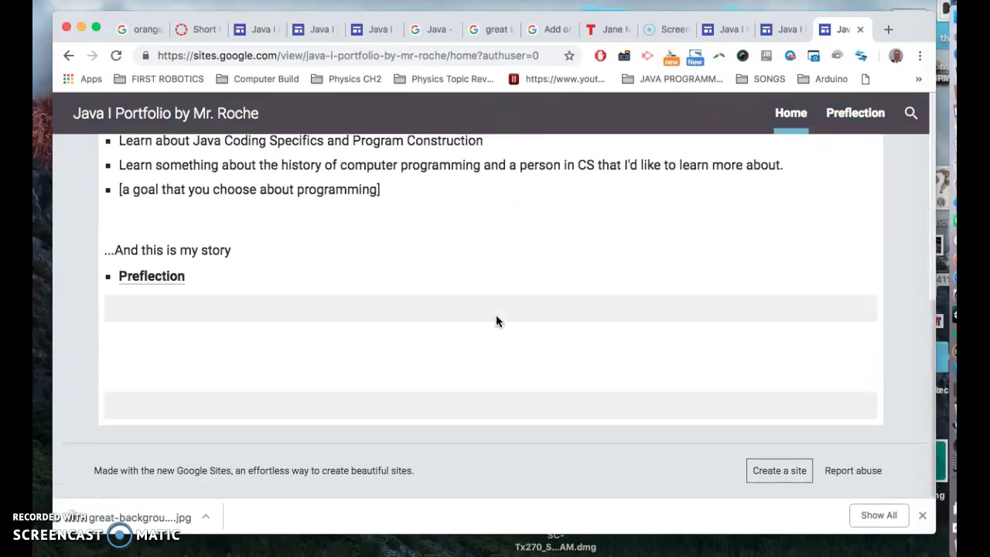
scroll(496, 315, "up", 15)
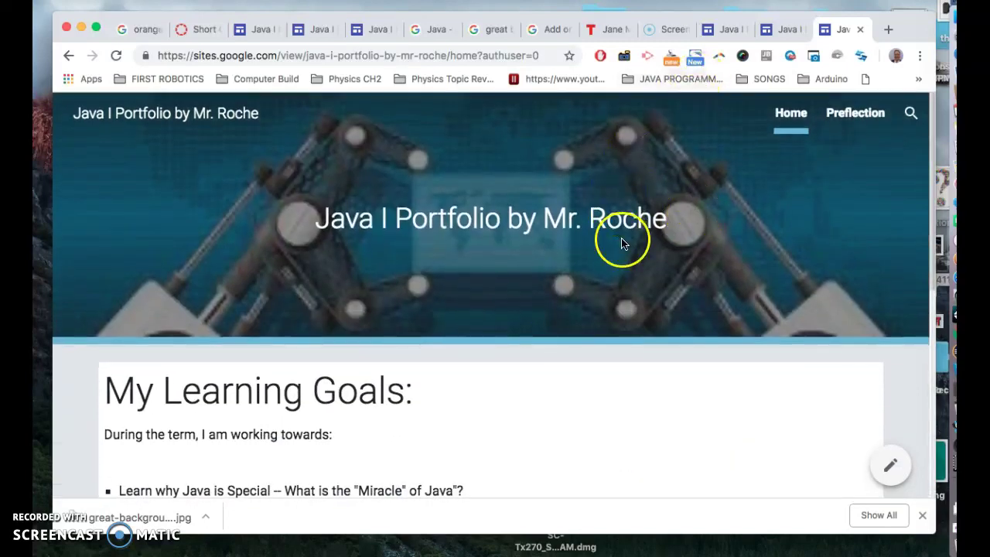
Select the published Home page's web address and check the learning goals and the story list with its Preflection link.
left_click(368, 58)
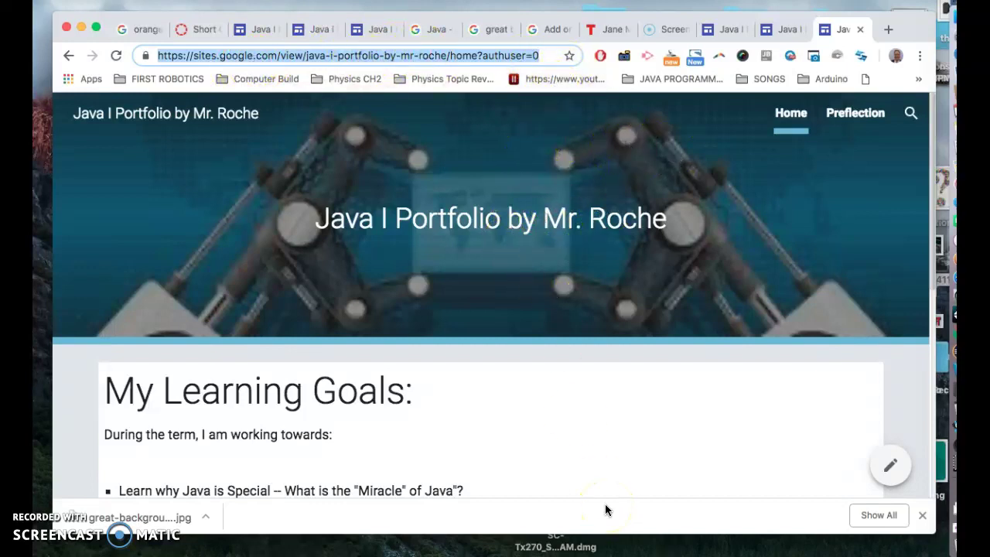
scroll(622, 457, "down", 5)
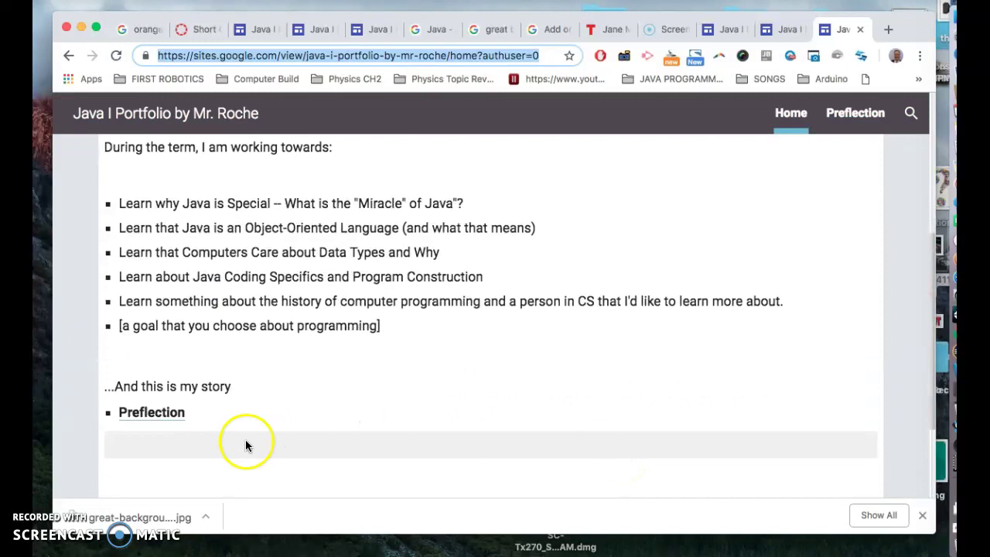
scroll(236, 435, "down", 3)
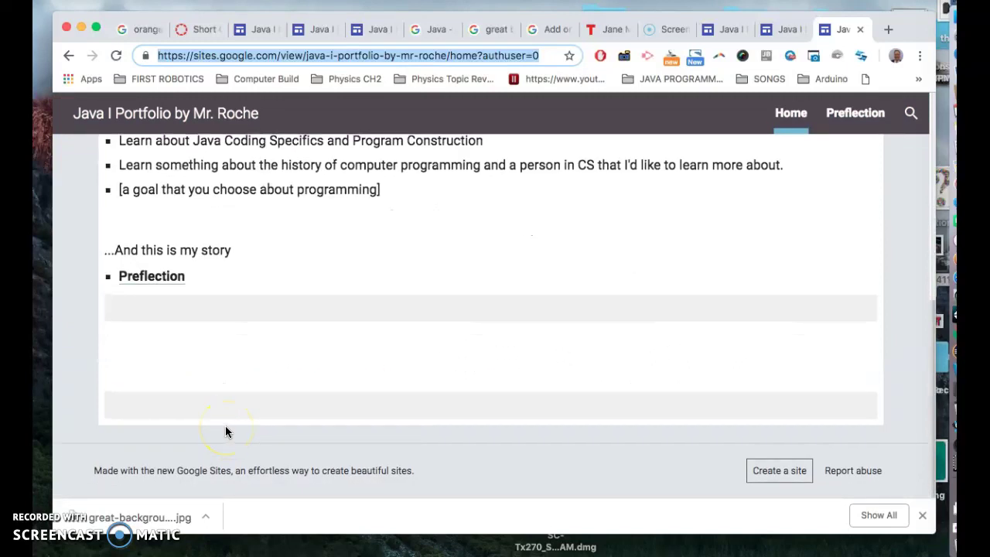
scroll(225, 431, "up", 7)
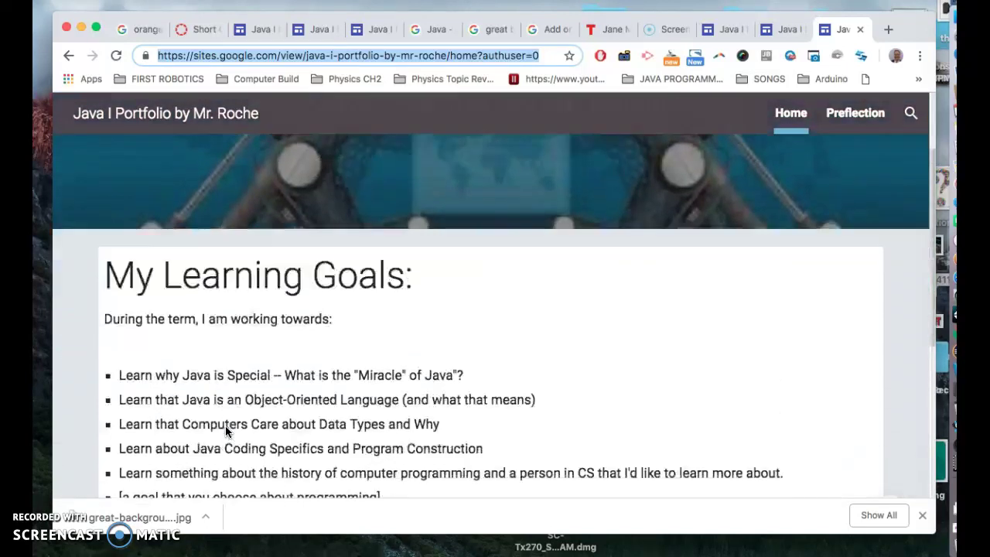
scroll(225, 431, "down", 4)
scroll(225, 431, "down", 1)
left_click(220, 431)
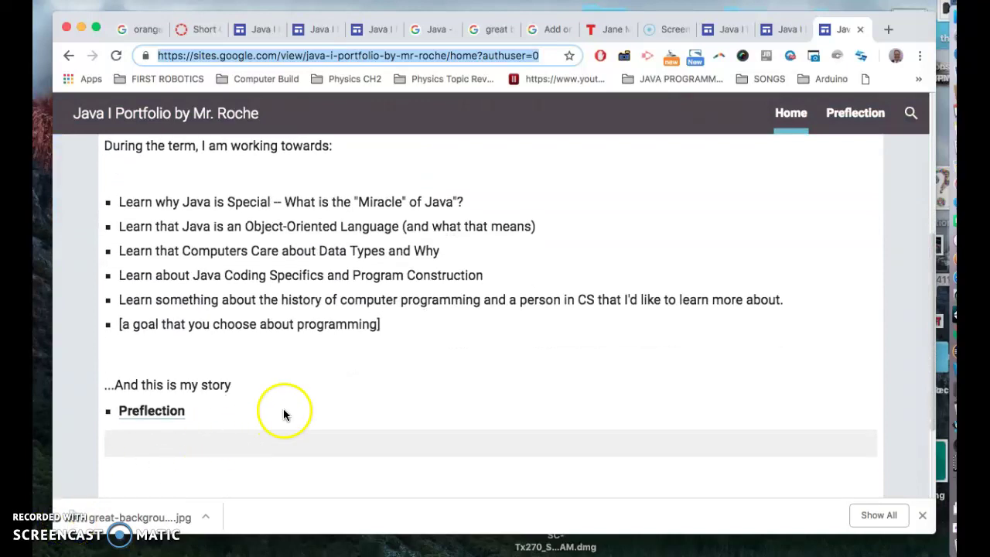
scroll(283, 411, "down", 3)
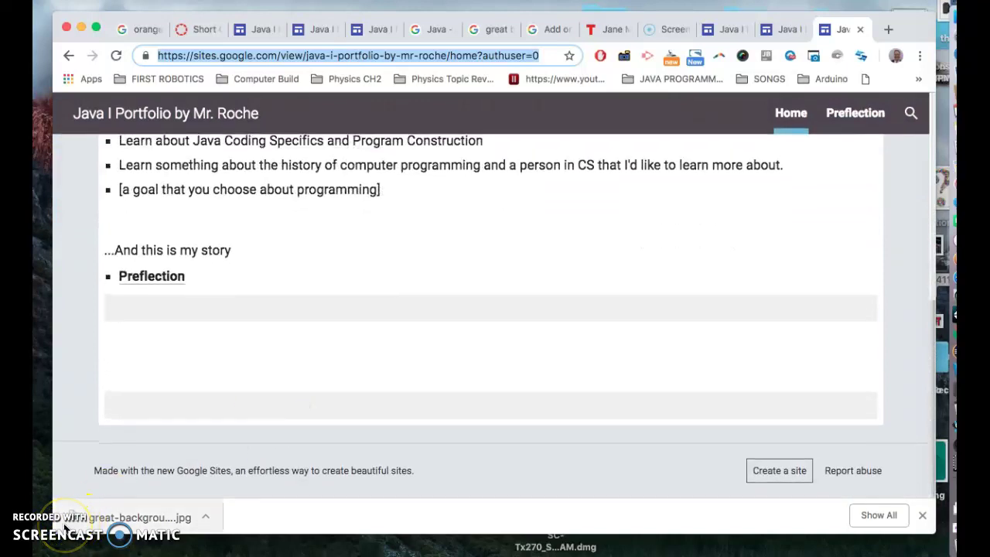